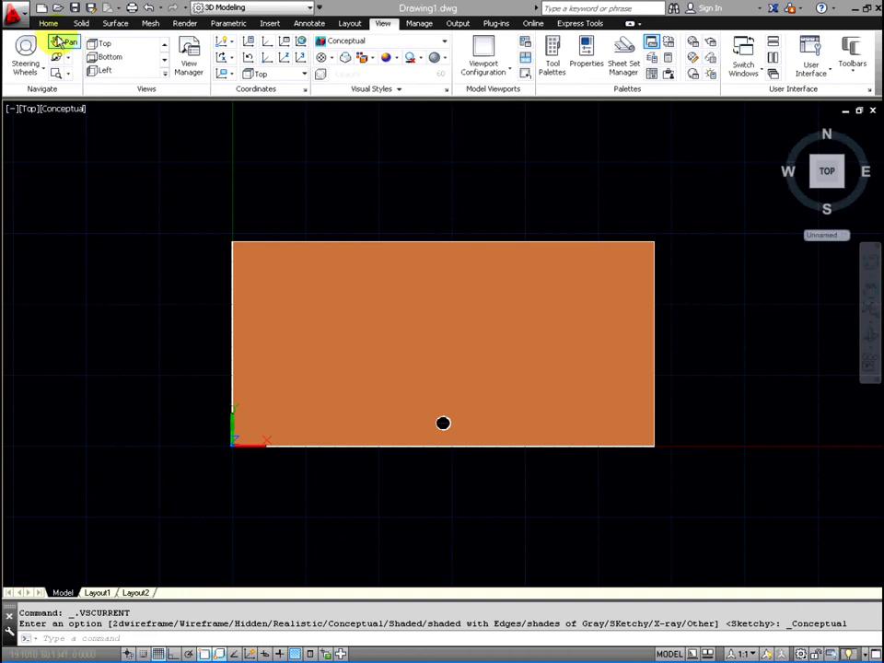
# On Layout1, erase the default viewport so the sheet is empty.
pyautogui.click(97, 594)
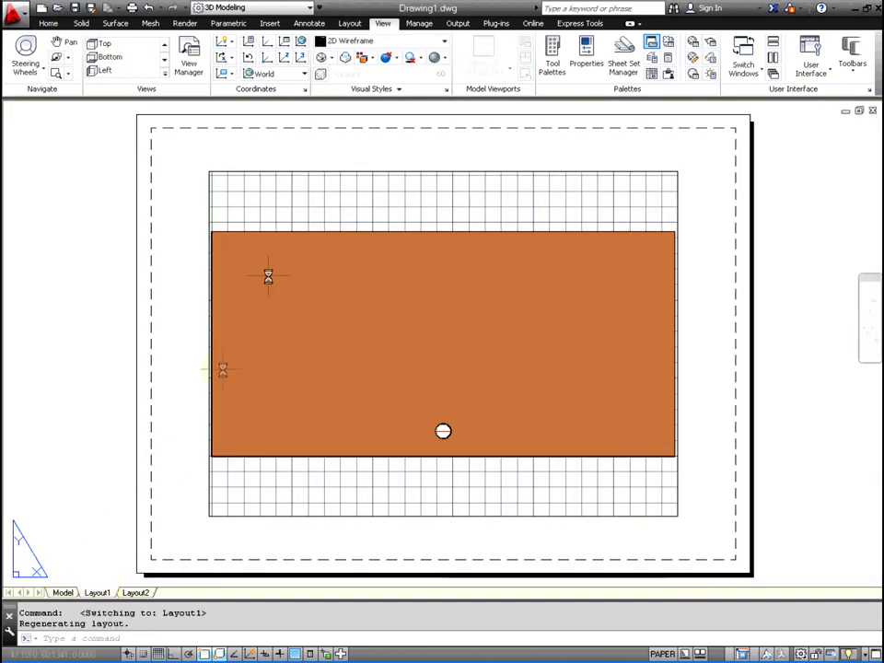
pyautogui.click(259, 171)
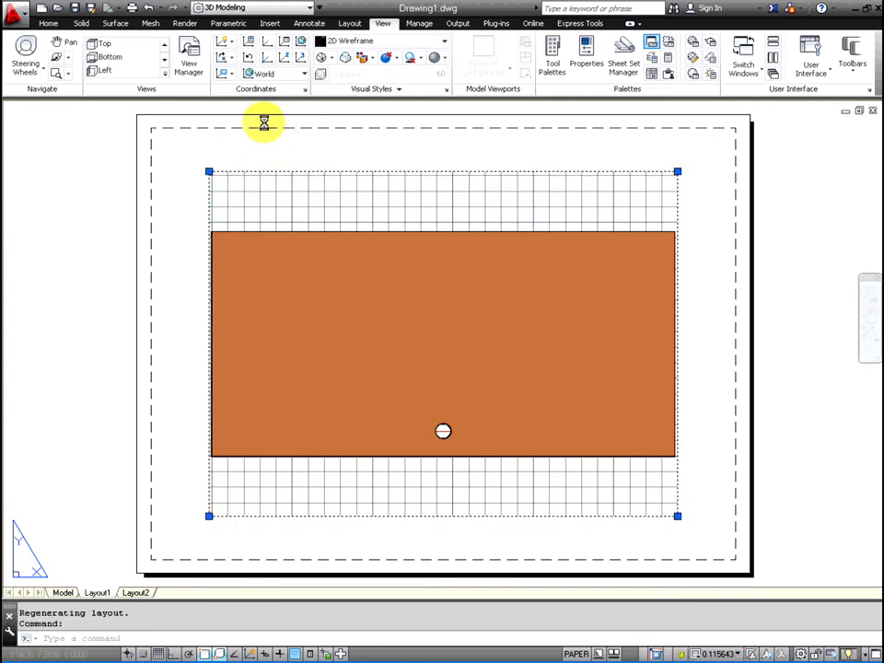
pyautogui.rightClick(264, 128)
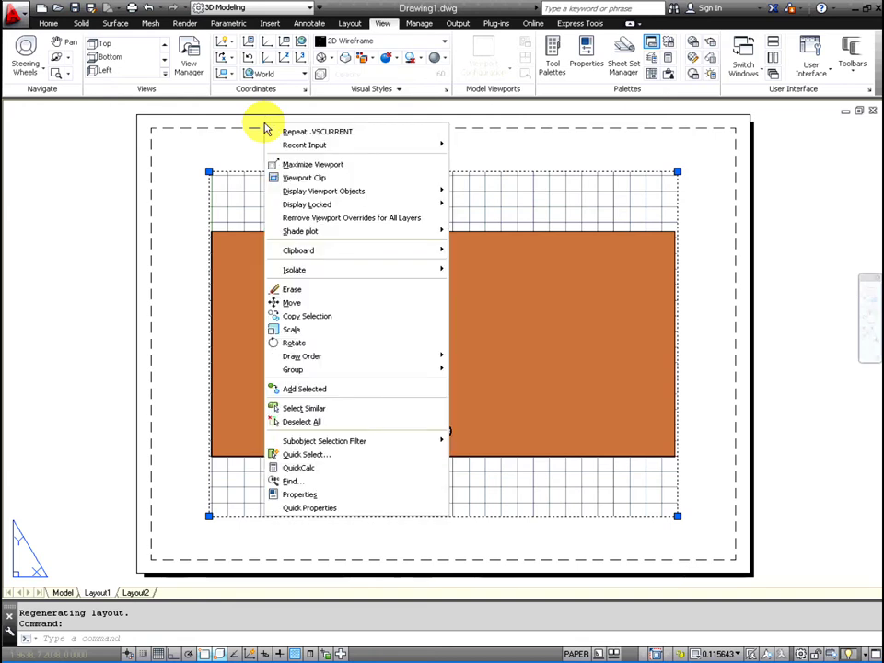
pyautogui.click(352, 293)
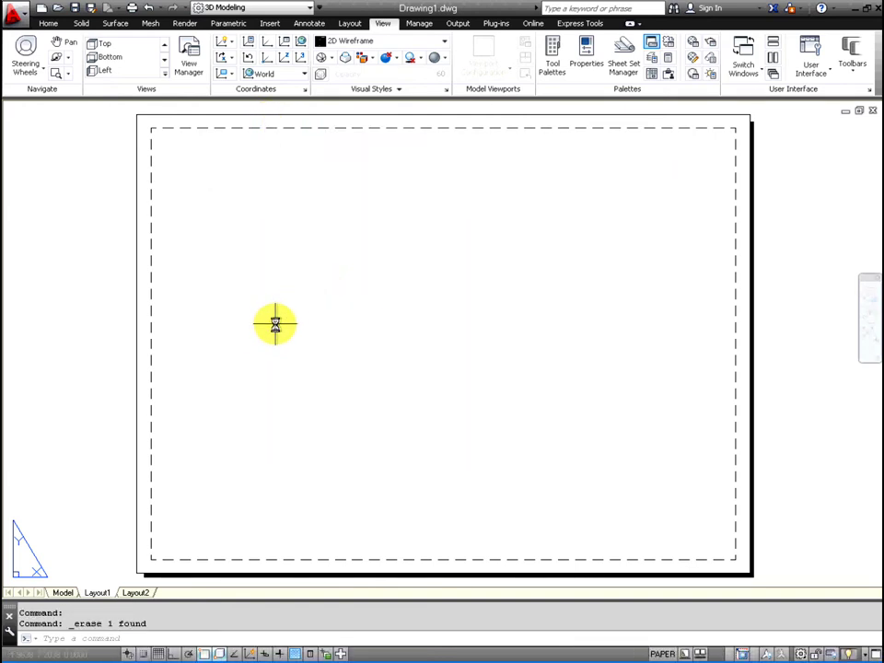
# Insert a table with 1 column and 1 data row at the border's lower-left corner.
pyautogui.click(311, 24)
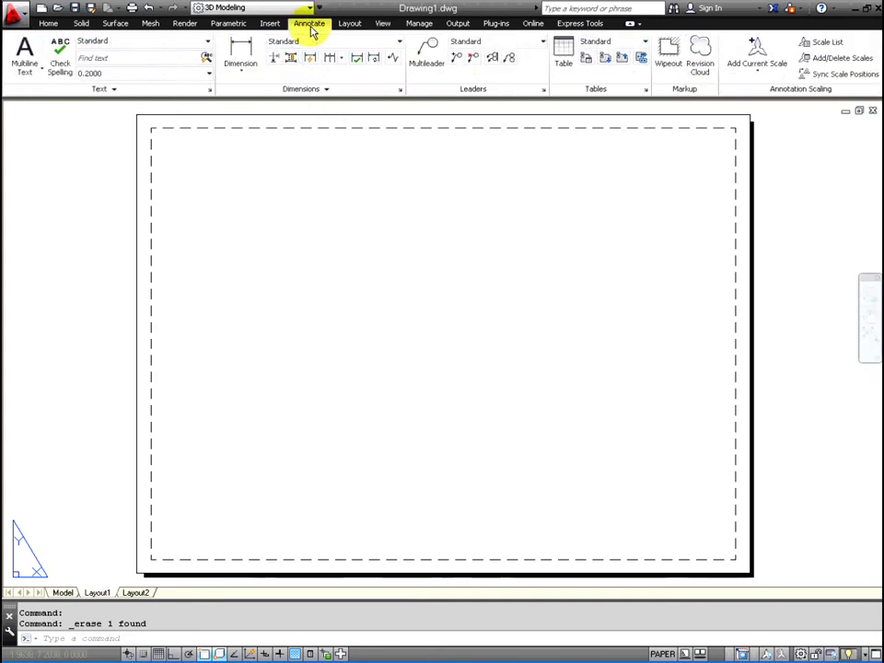
pyautogui.click(563, 65)
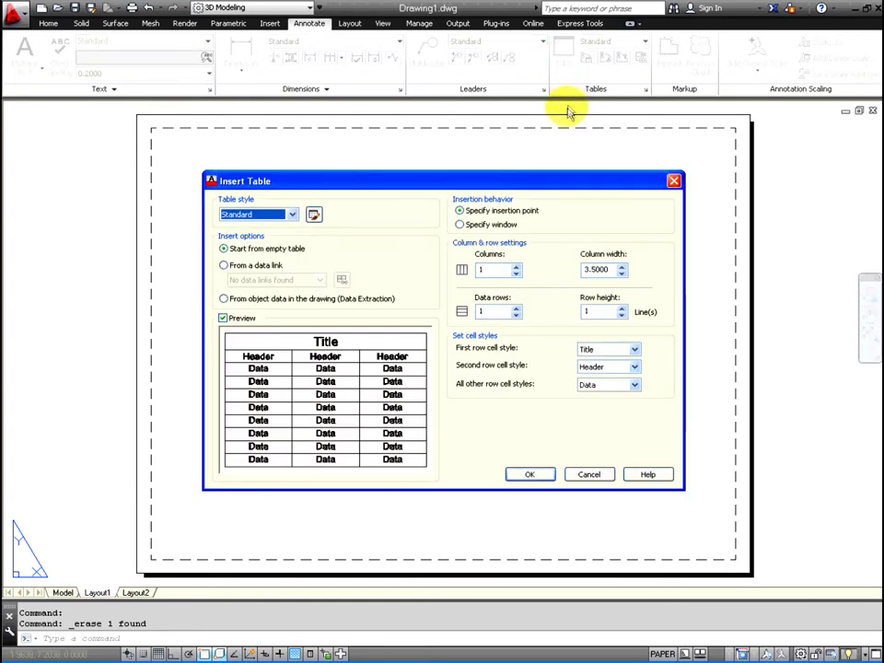
pyautogui.click(483, 311)
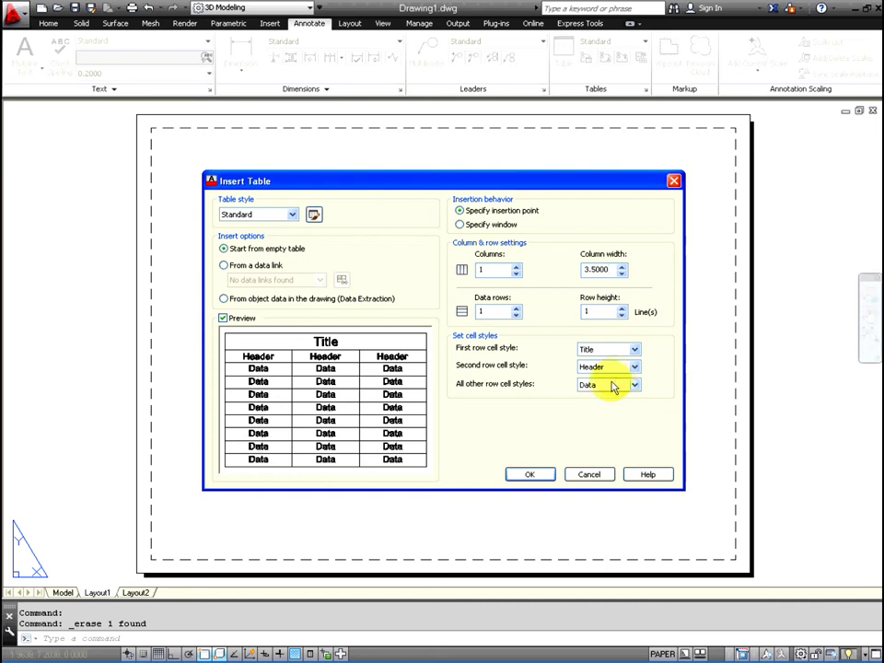
pyautogui.click(528, 473)
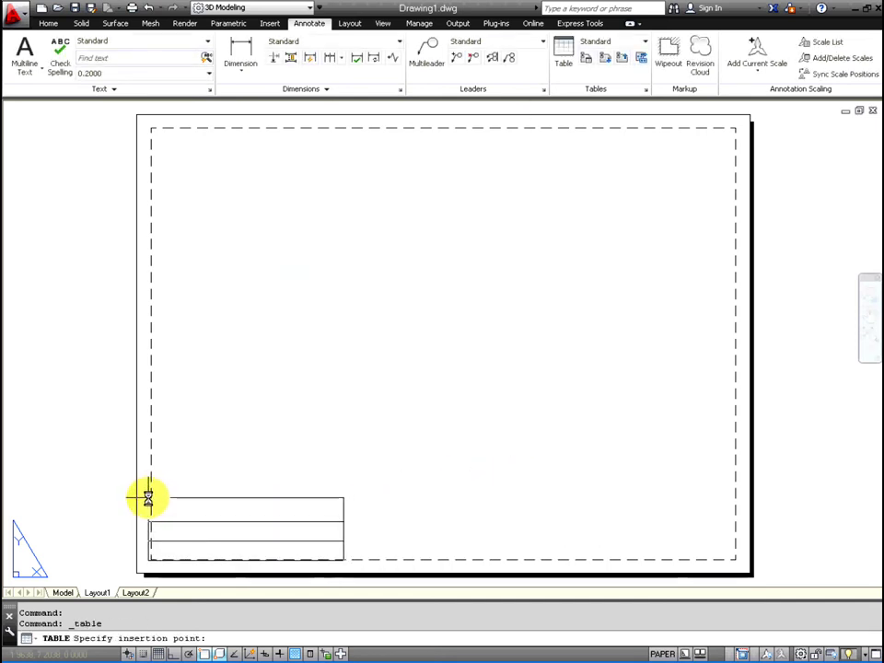
pyautogui.click(151, 498)
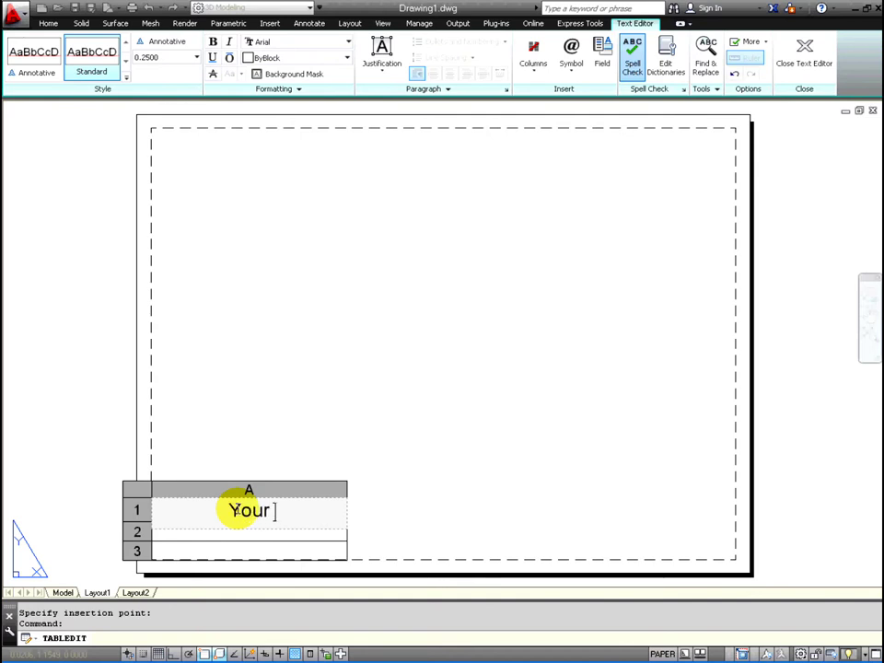
# Enter 'Your Name:', 'Date:' and 'Scale:' in the title-block table's three rows.
pyautogui.write('ame')
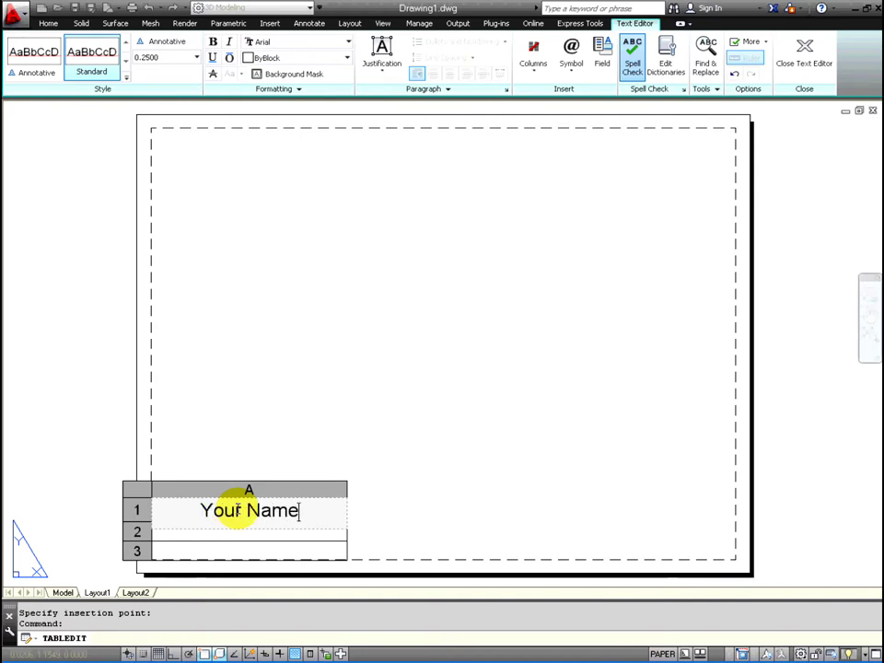
pyautogui.write(':')
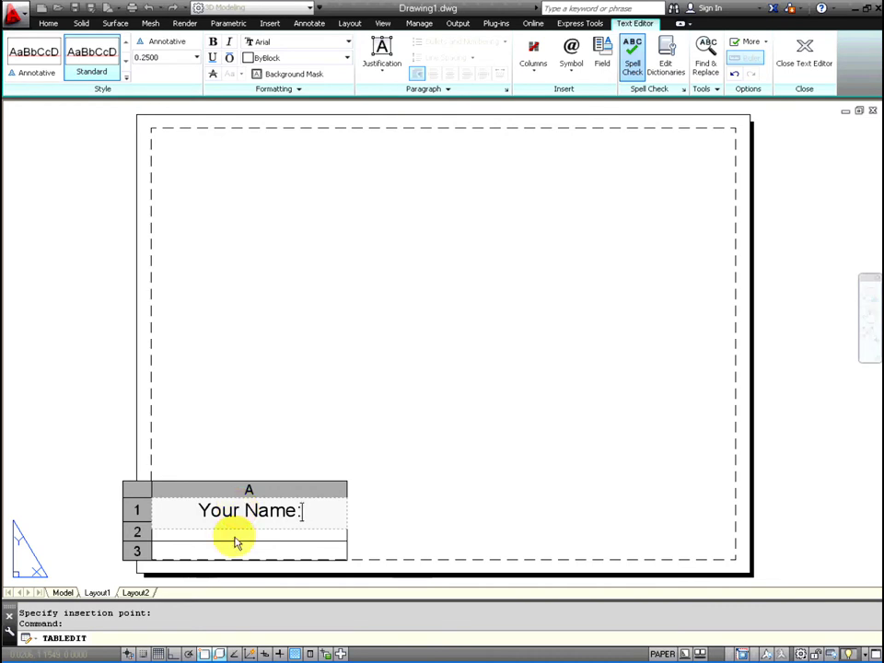
pyautogui.click(233, 536)
pyautogui.doubleClick(234, 536)
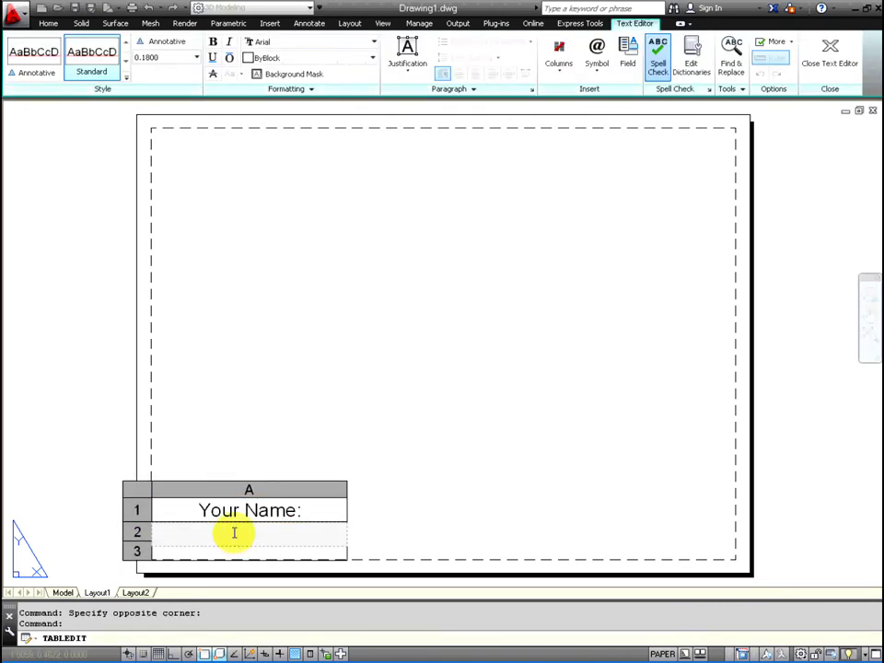
pyautogui.write('Date:')
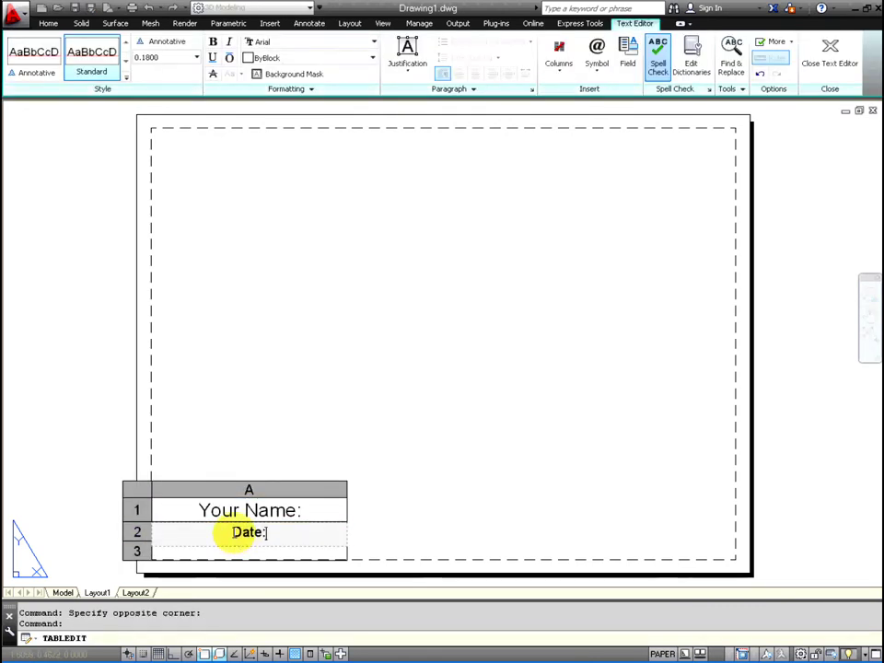
pyautogui.click(240, 550)
pyautogui.doubleClick(240, 550)
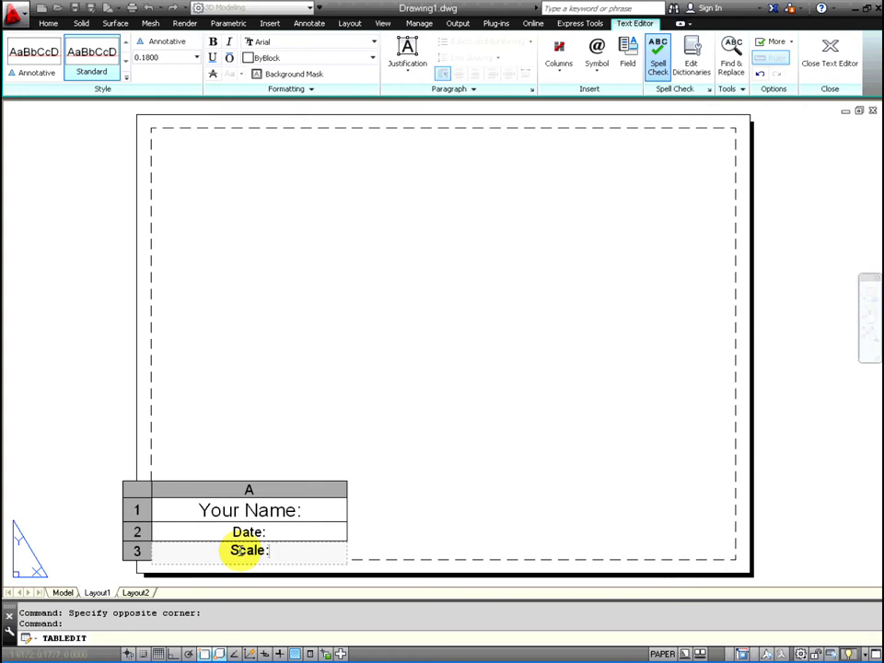
pyautogui.write('Scale:')
pyautogui.click(274, 471)
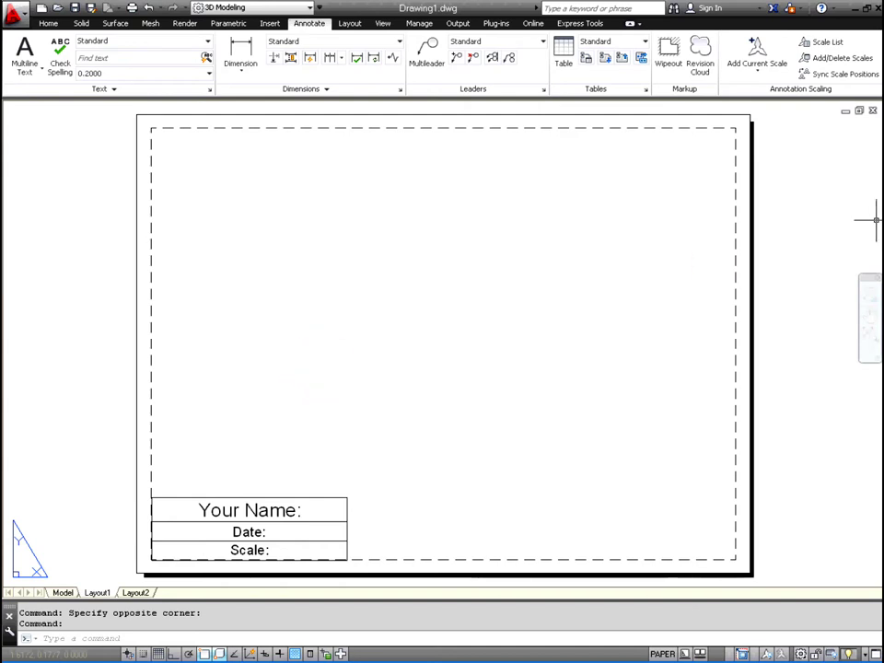
# Configure VIEWPORTS as Four: Equal with 3D setup and the Conceptual visual style.
pyautogui.click(351, 25)
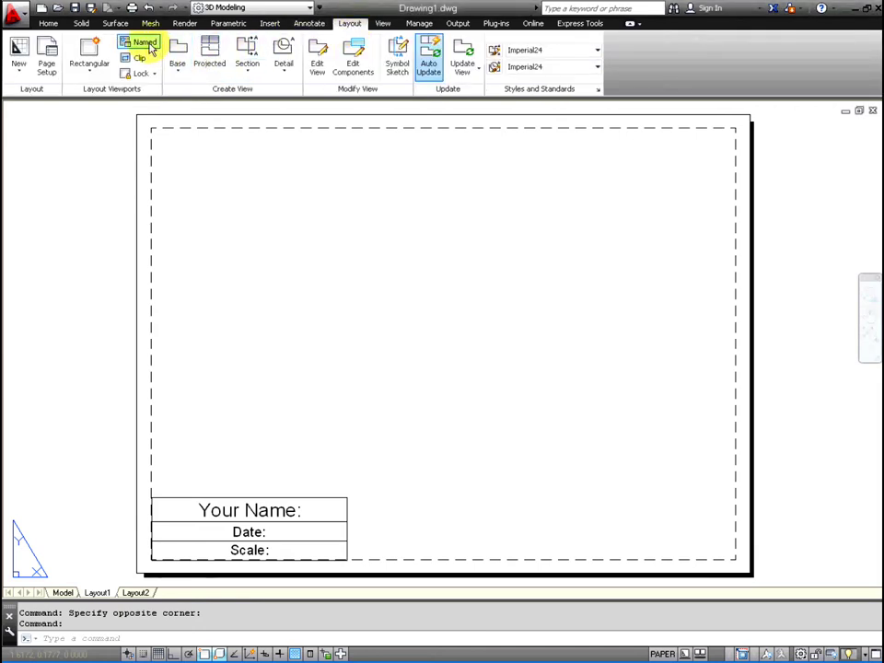
pyautogui.click(109, 638)
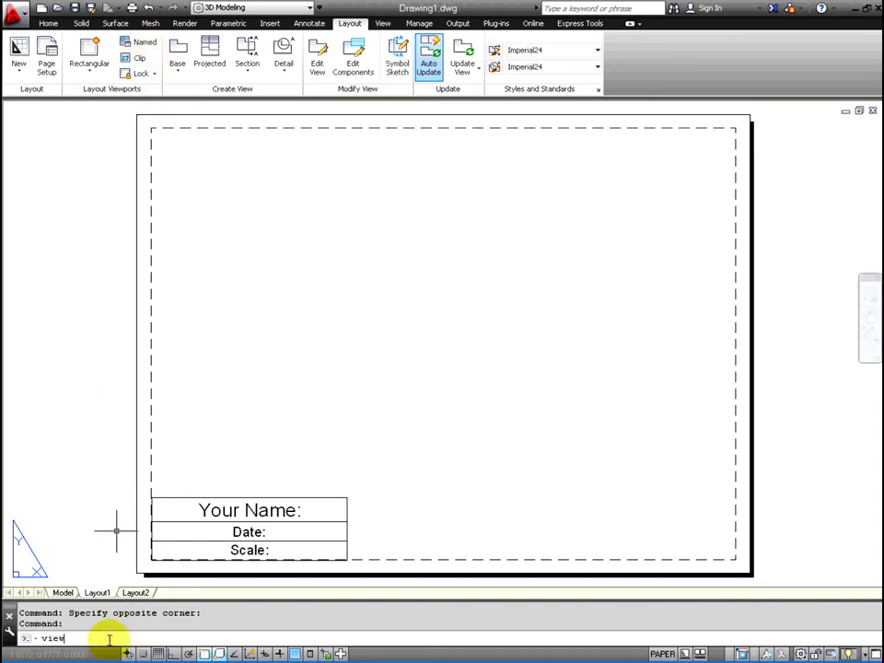
pyautogui.write('VIEWport')
pyautogui.press('Return')
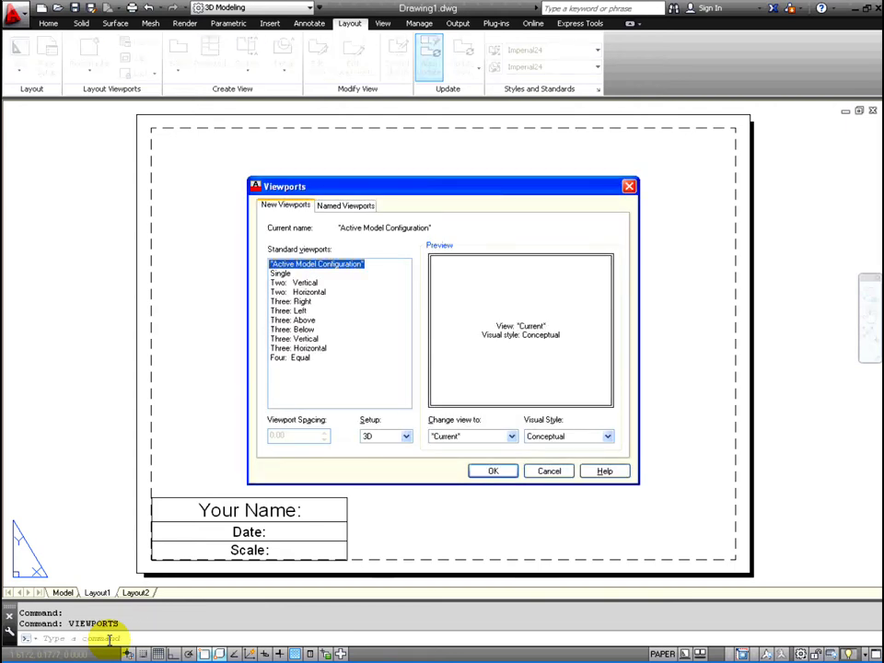
pyautogui.click(303, 359)
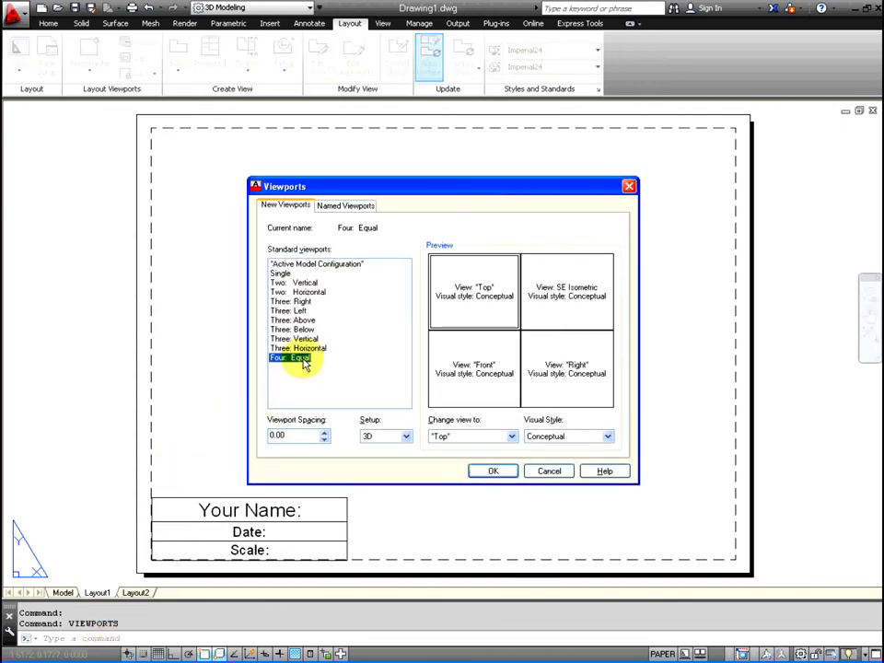
pyautogui.click(401, 436)
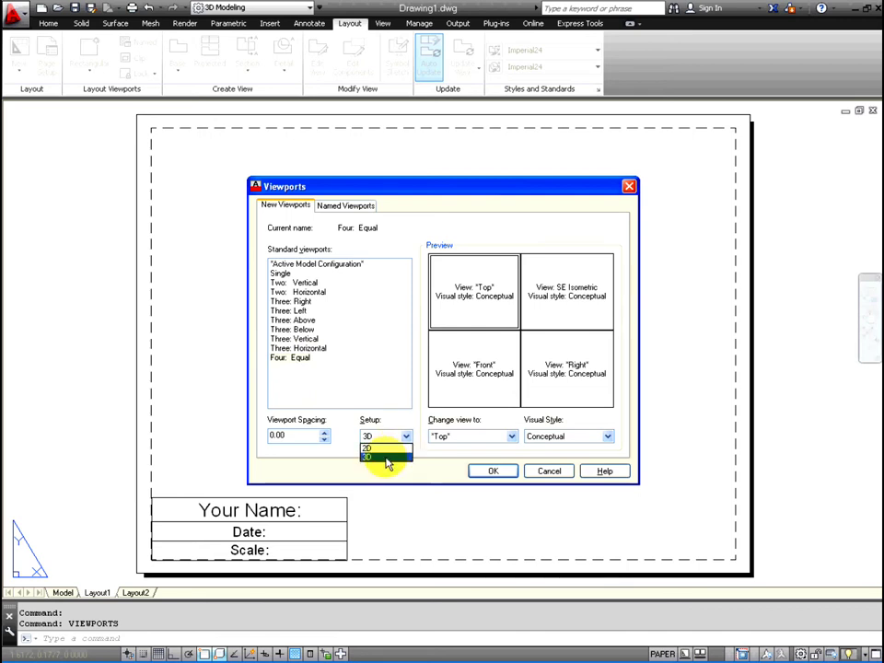
pyautogui.click(387, 457)
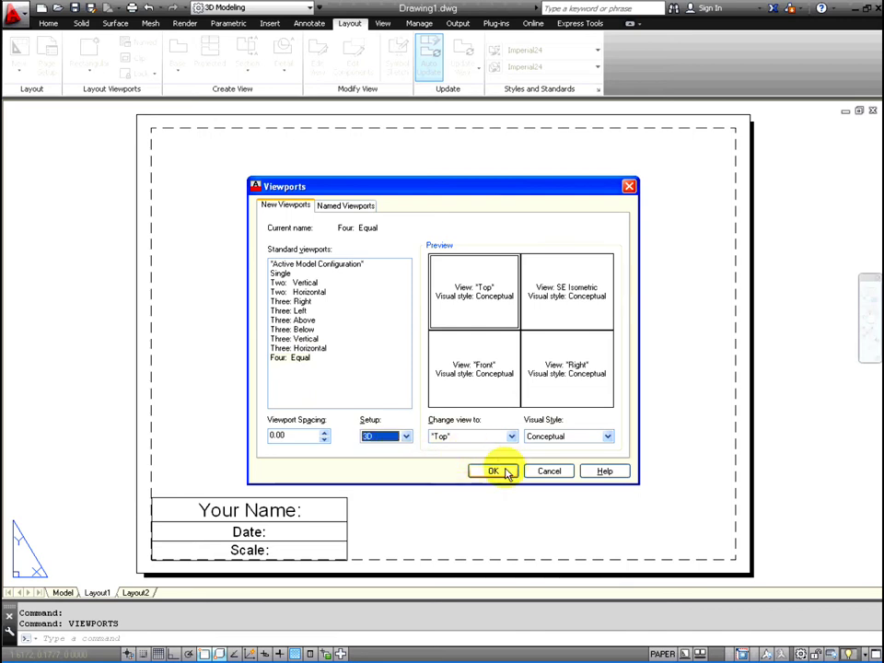
pyautogui.click(564, 438)
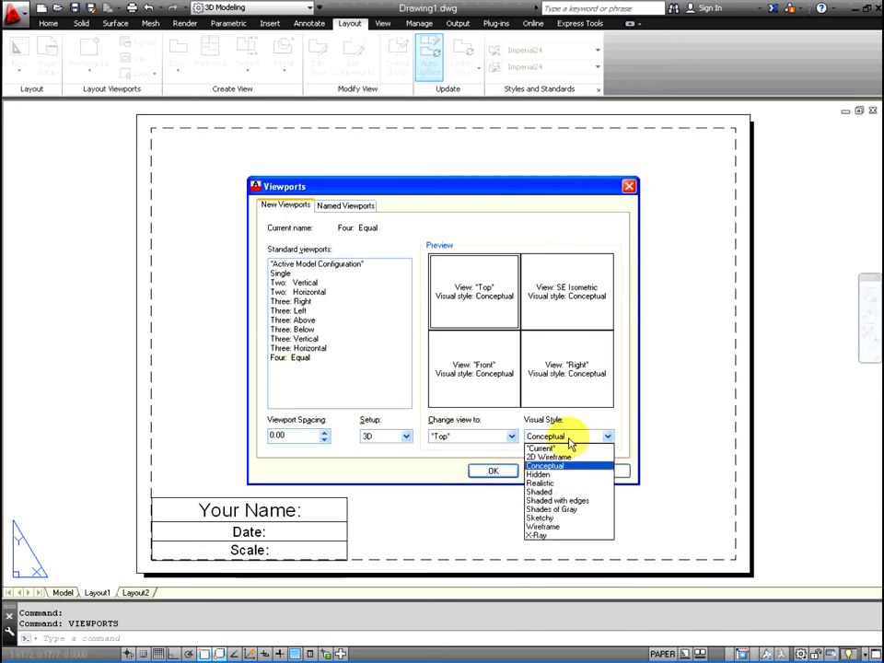
pyautogui.click(565, 467)
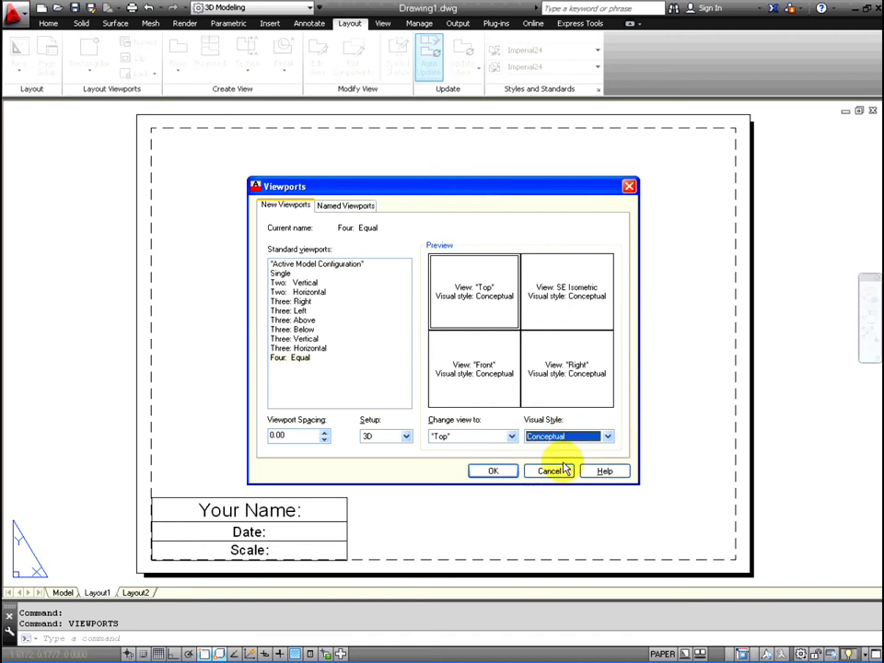
pyautogui.click(301, 359)
pyautogui.click(490, 471)
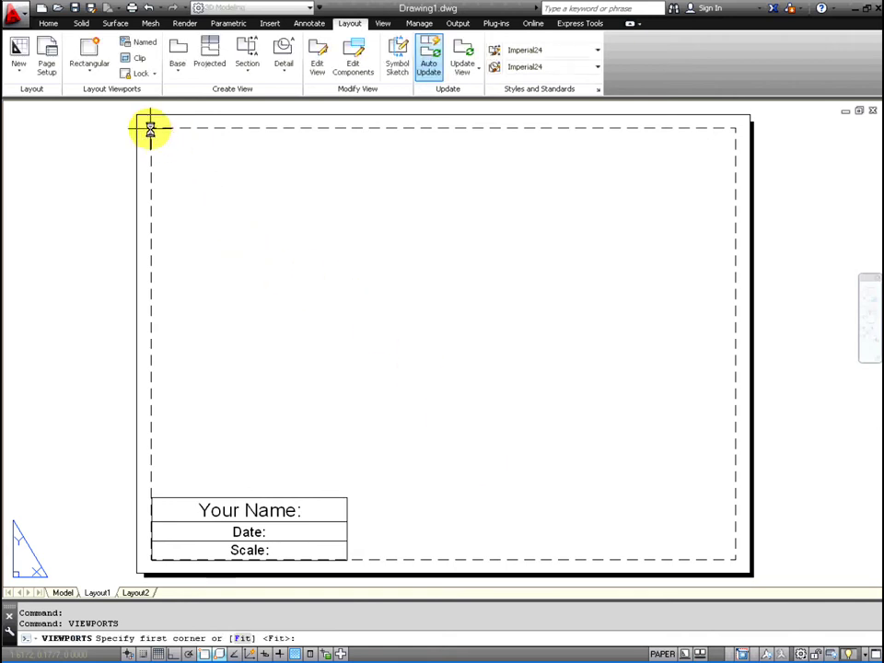
# Place the four viewports from the border's top-left corner to the right border above the title block.
pyautogui.click(151, 128)
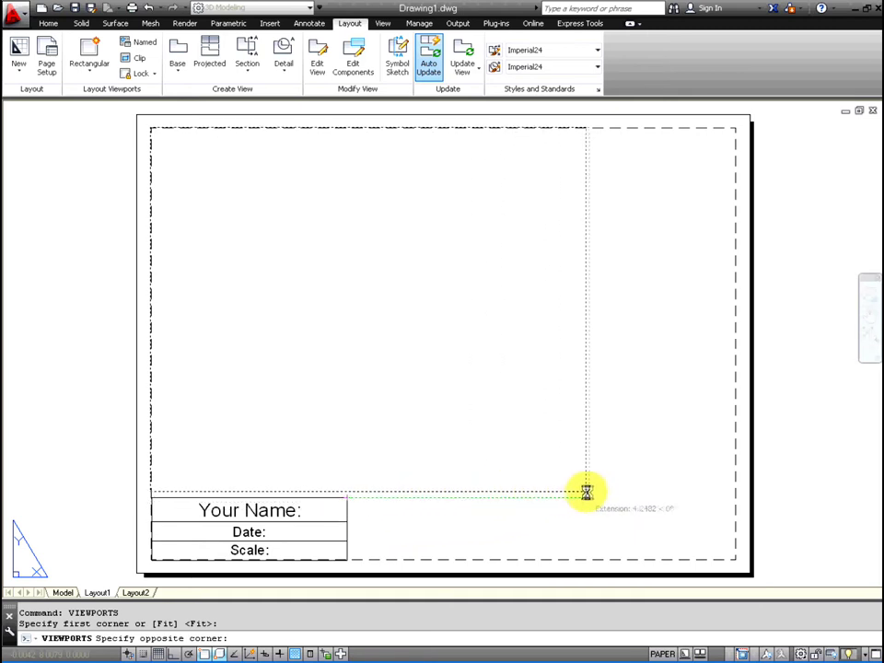
pyautogui.click(735, 498)
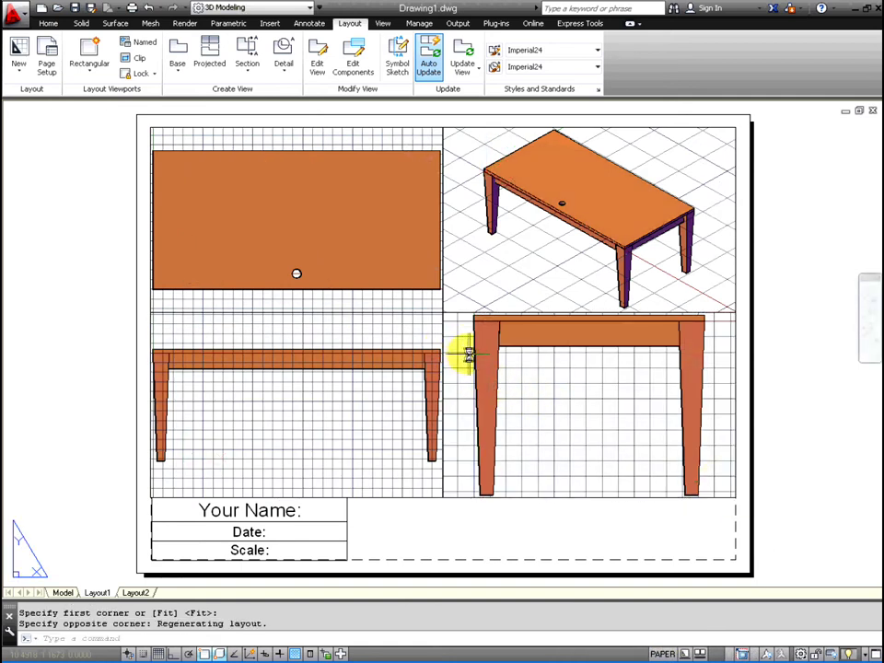
pyautogui.doubleClick(671, 387)
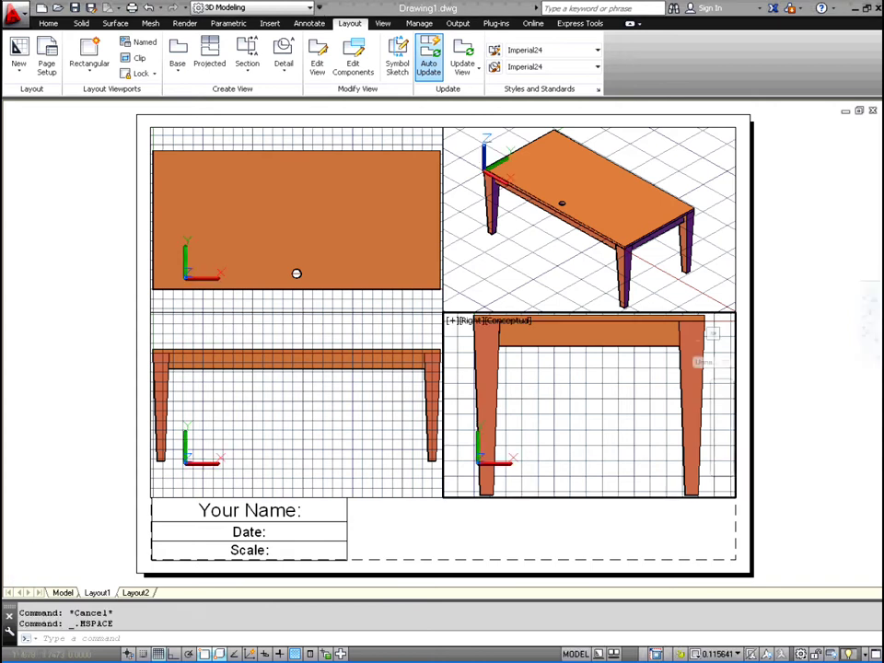
pyautogui.click(577, 654)
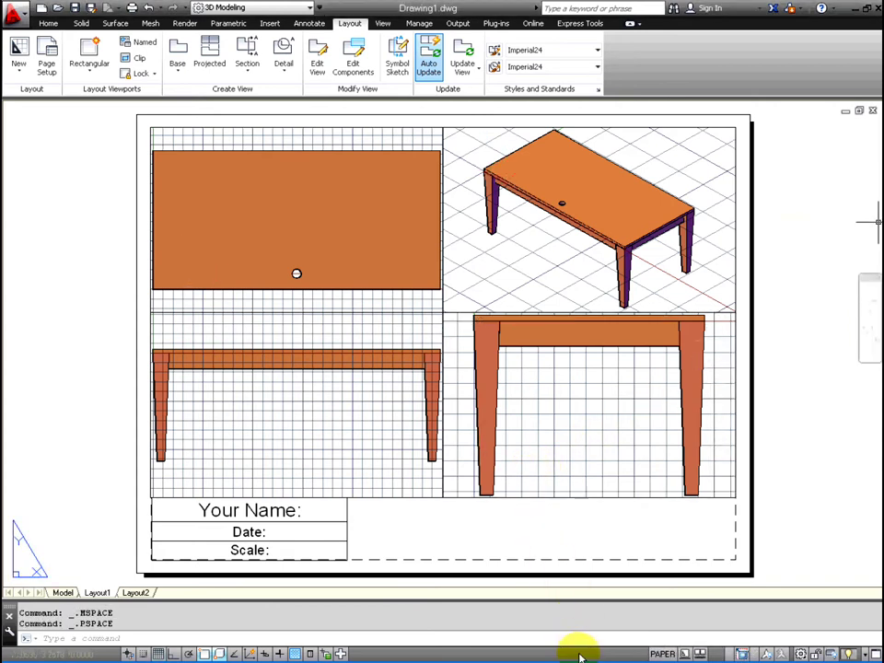
pyautogui.click(463, 346)
pyautogui.click(427, 329)
pyautogui.click(427, 329)
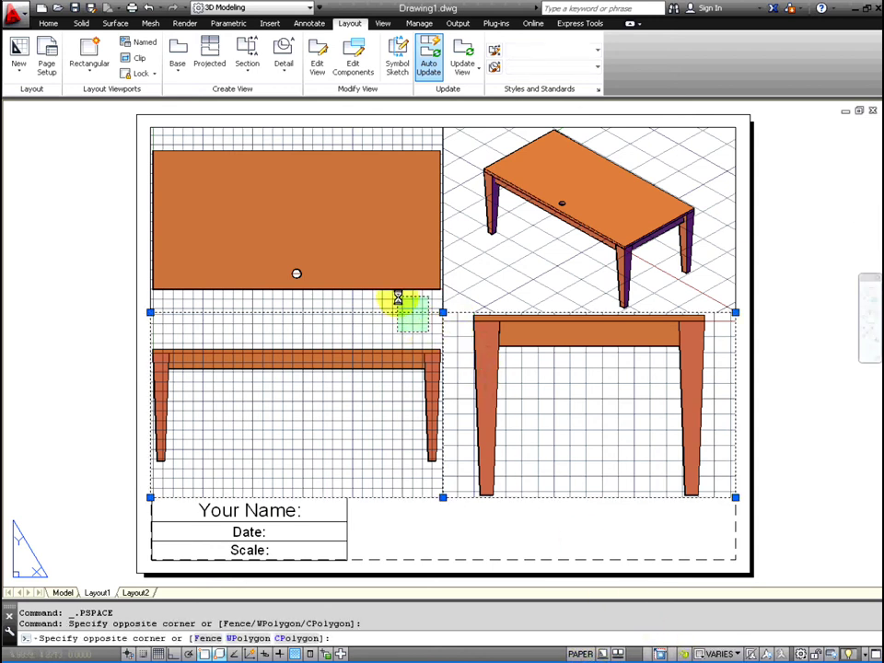
pyautogui.click(400, 302)
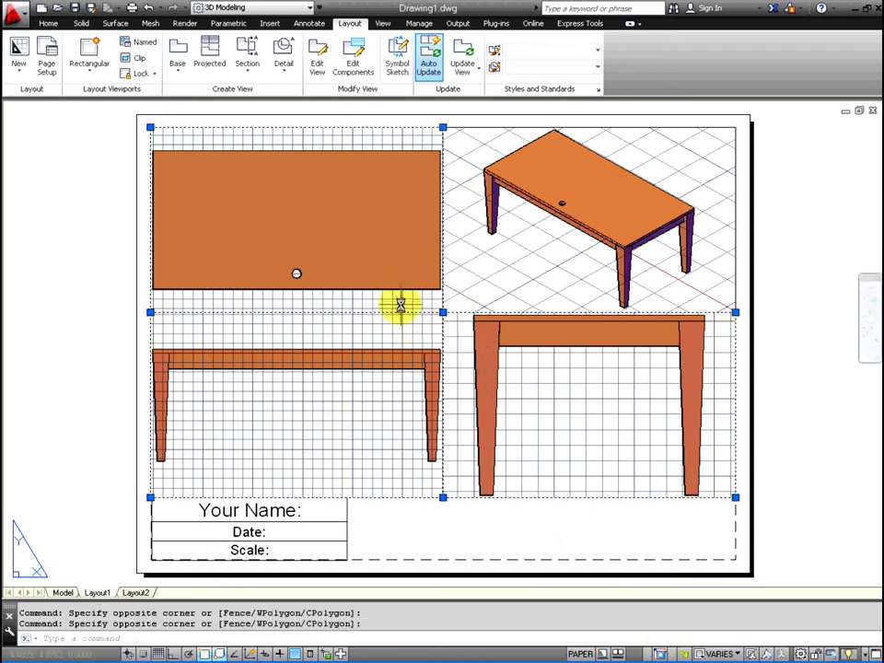
pyautogui.click(728, 653)
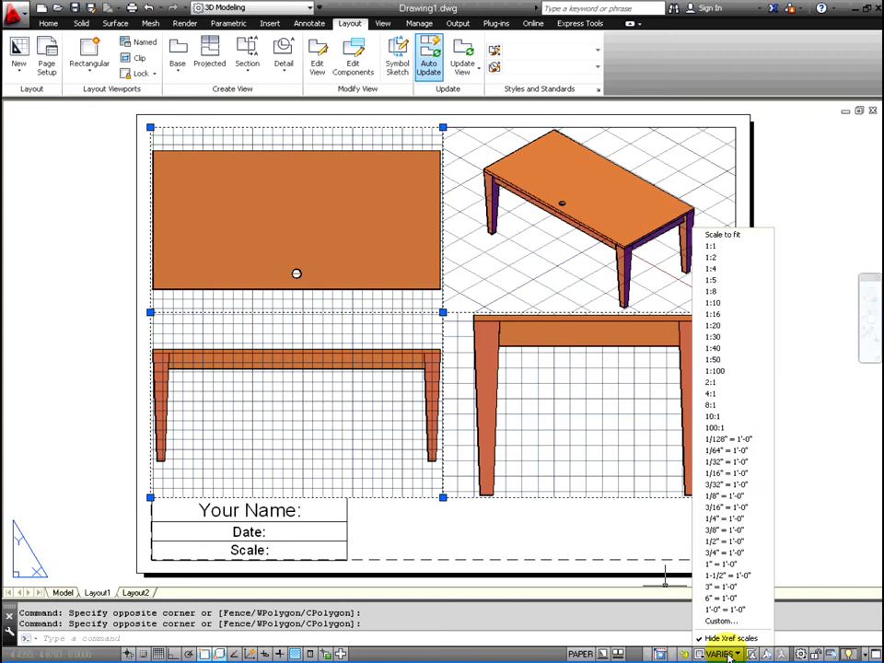
pyautogui.click(753, 553)
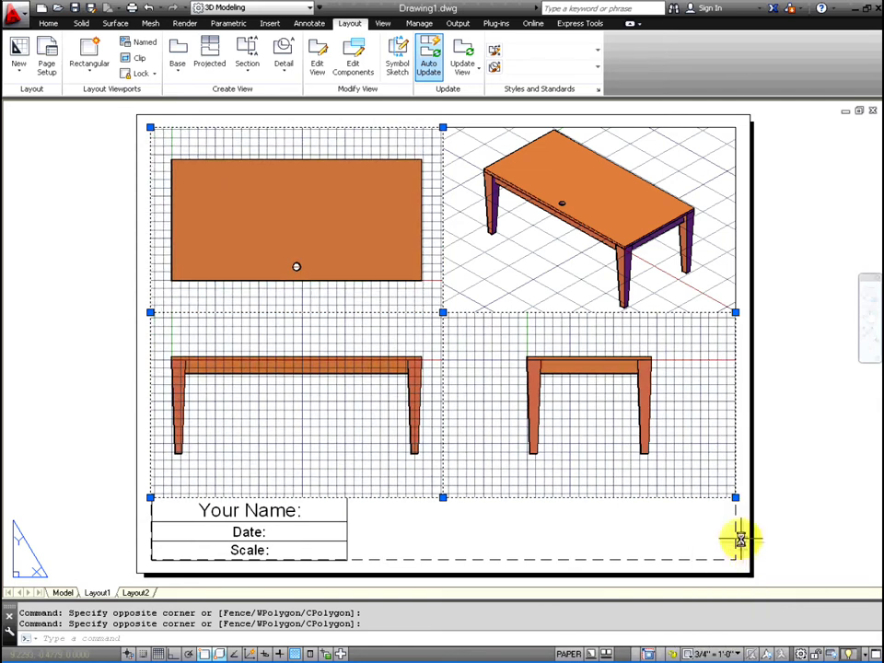
pyautogui.click(633, 276)
pyautogui.click(611, 562)
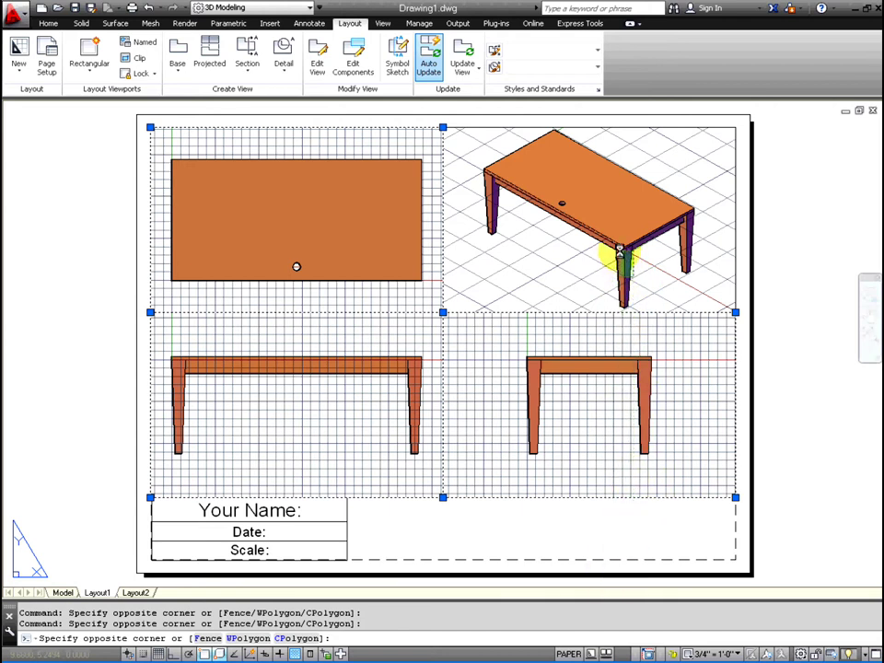
pyautogui.rightClick(610, 337)
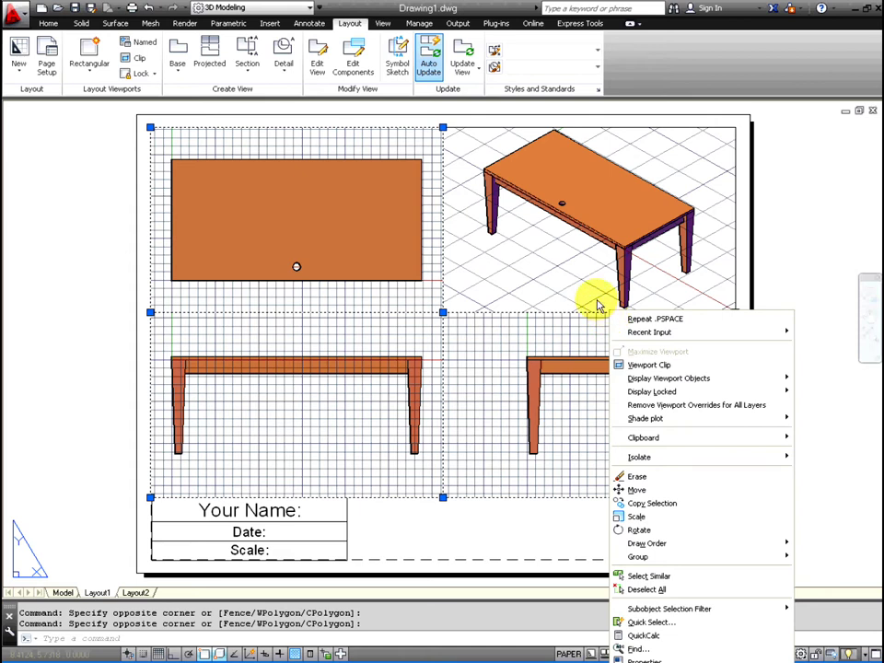
pyautogui.press('Escape')
pyautogui.press('Escape')
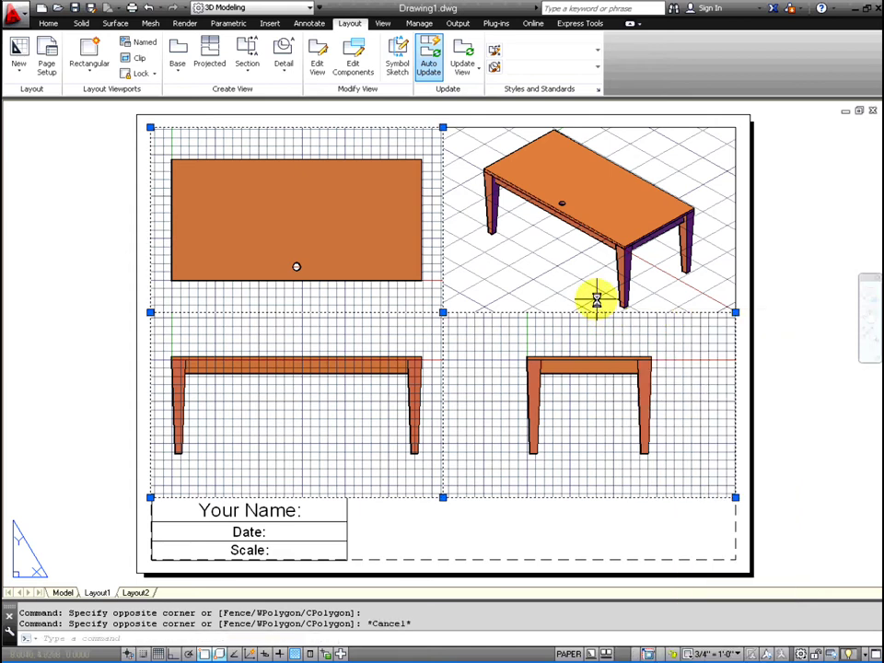
pyautogui.press('Escape')
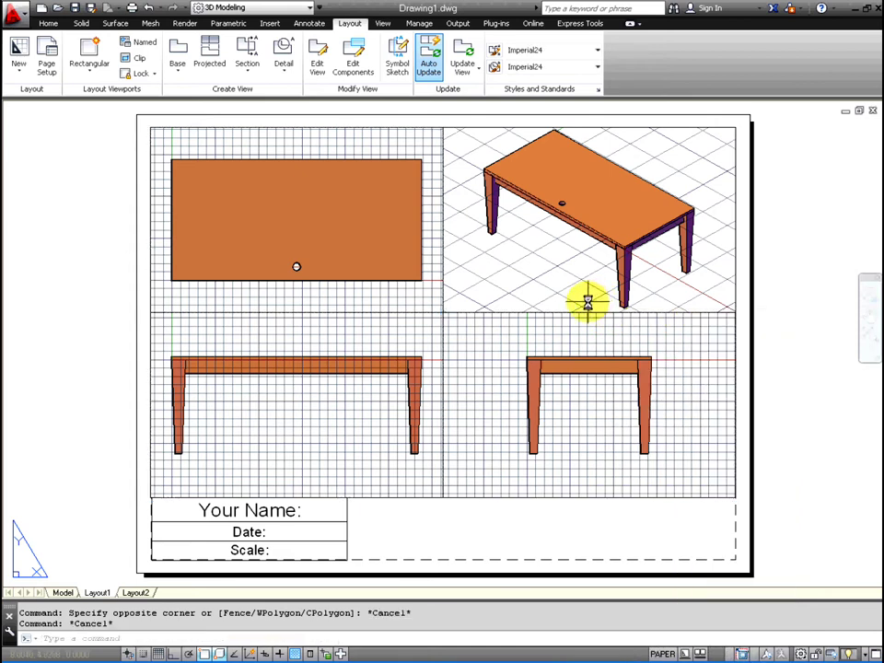
# Enter model space and pan the isometric viewport's table slightly left.
pyautogui.click(659, 654)
pyautogui.click(490, 215)
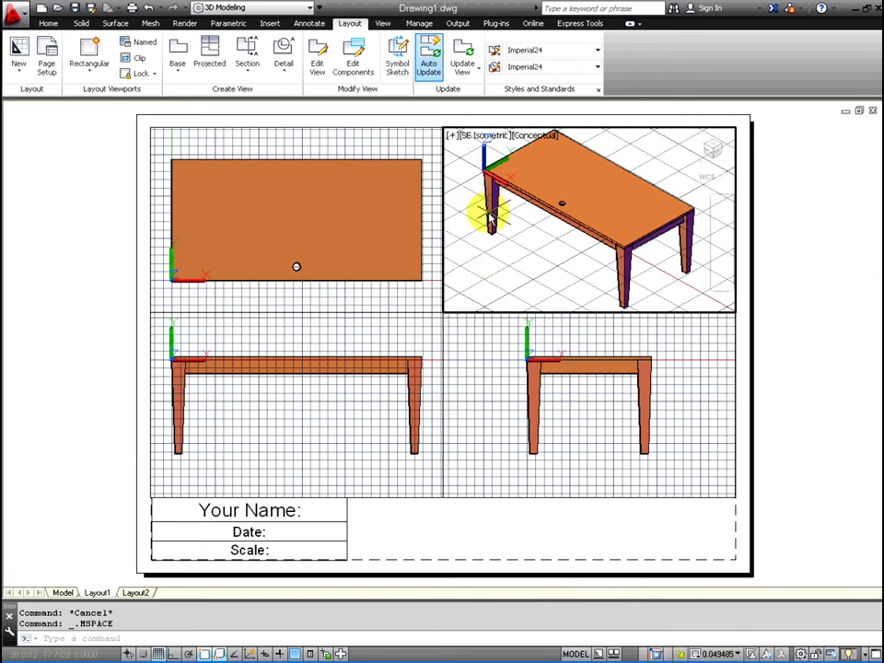
pyautogui.rightClick(490, 215)
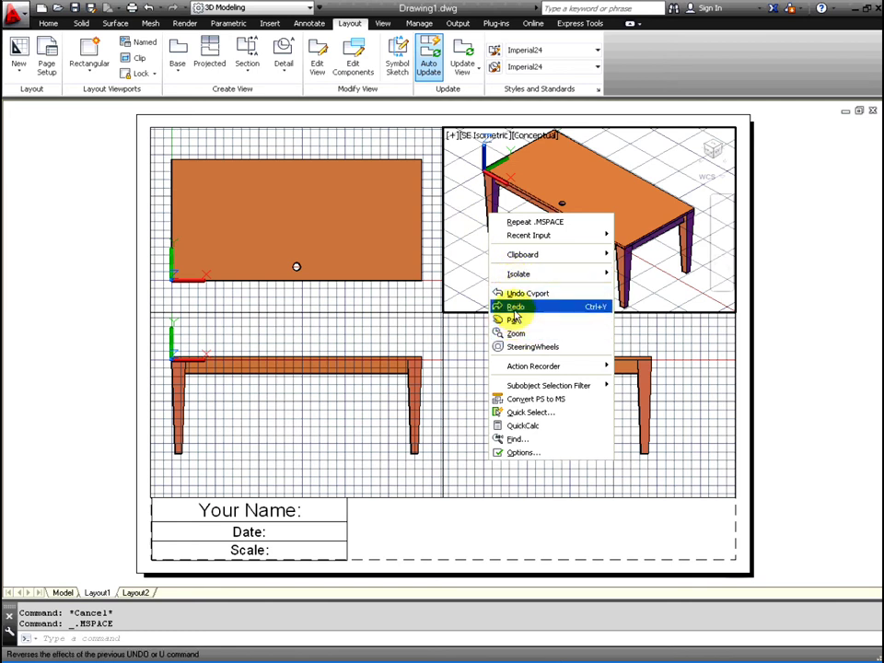
pyautogui.click(513, 319)
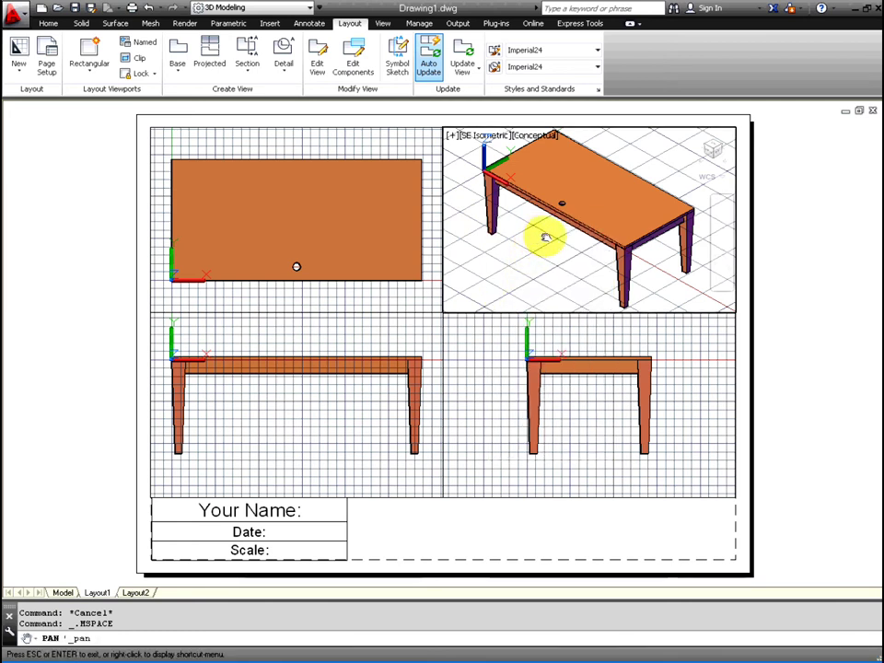
pyautogui.moveTo(542, 237)
pyautogui.mouseDown()
pyautogui.moveTo(528, 240)
pyautogui.moveTo(543, 237)
pyautogui.mouseUp()
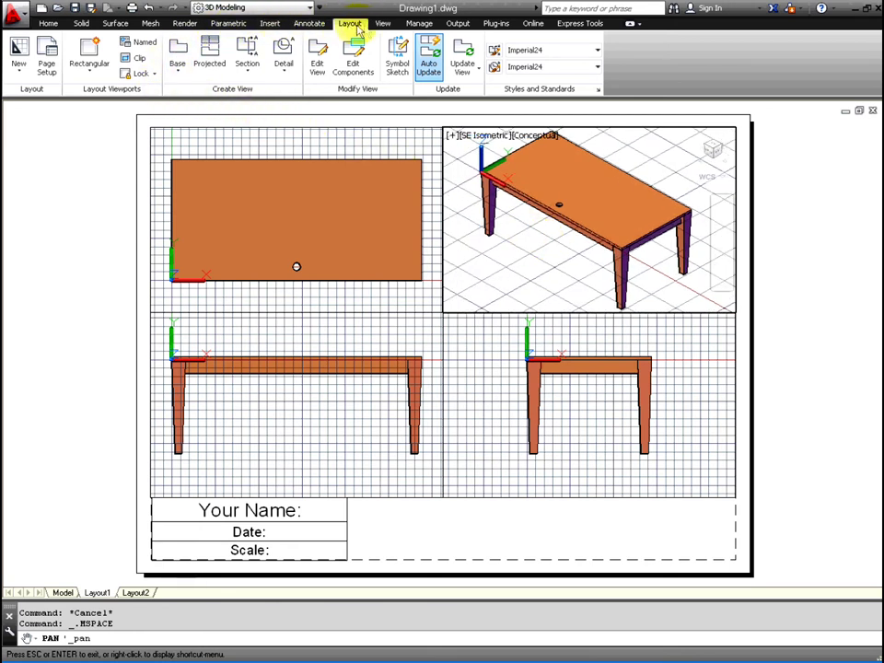
# Orbit the isometric view, switch it to Perspective, and orbit to a lower angle.
pyautogui.click(382, 23)
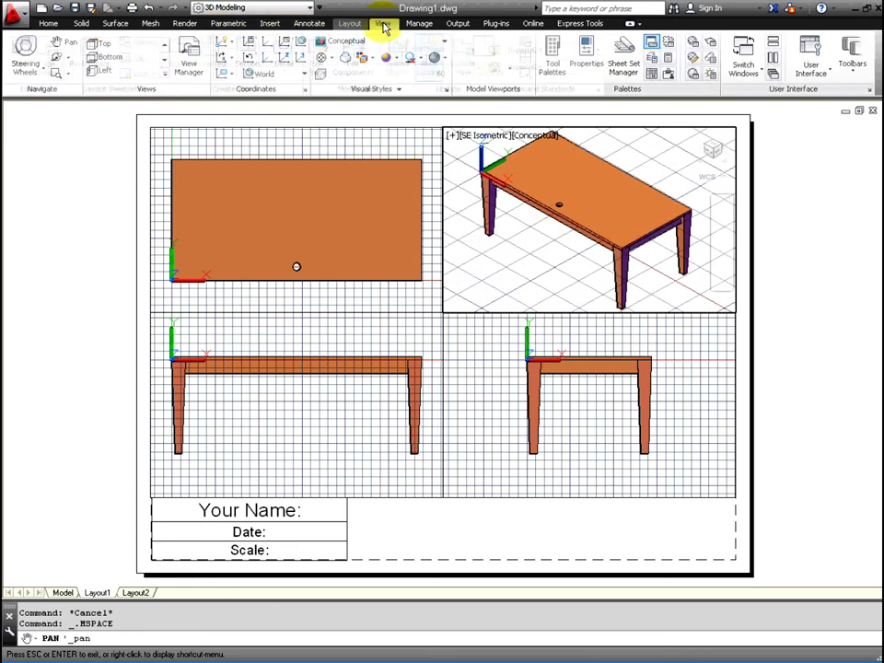
pyautogui.click(69, 58)
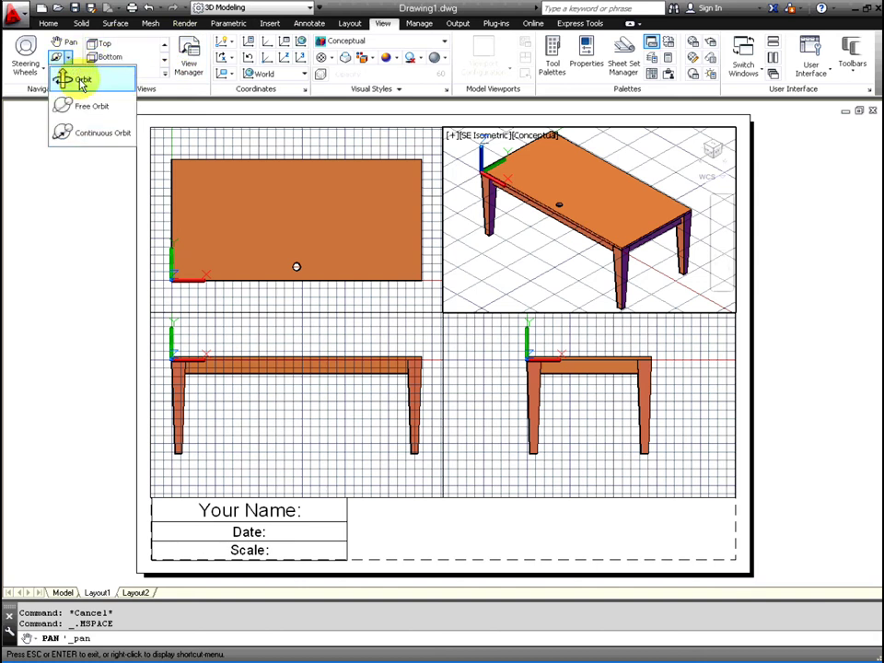
pyautogui.click(67, 79)
pyautogui.moveTo(592, 201); pyautogui.dragTo(556, 197)
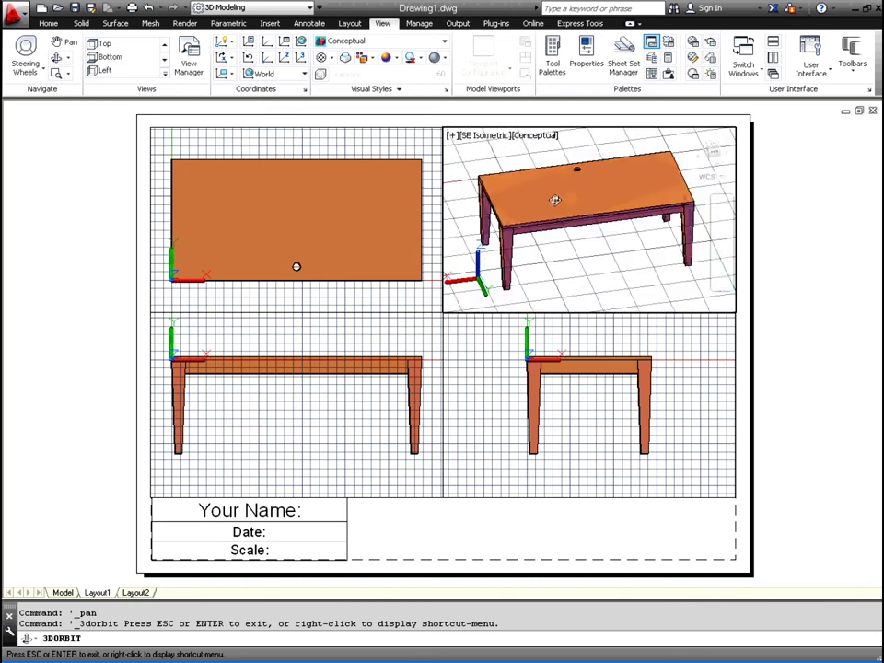
pyautogui.rightClick(555, 199)
pyautogui.click(607, 341)
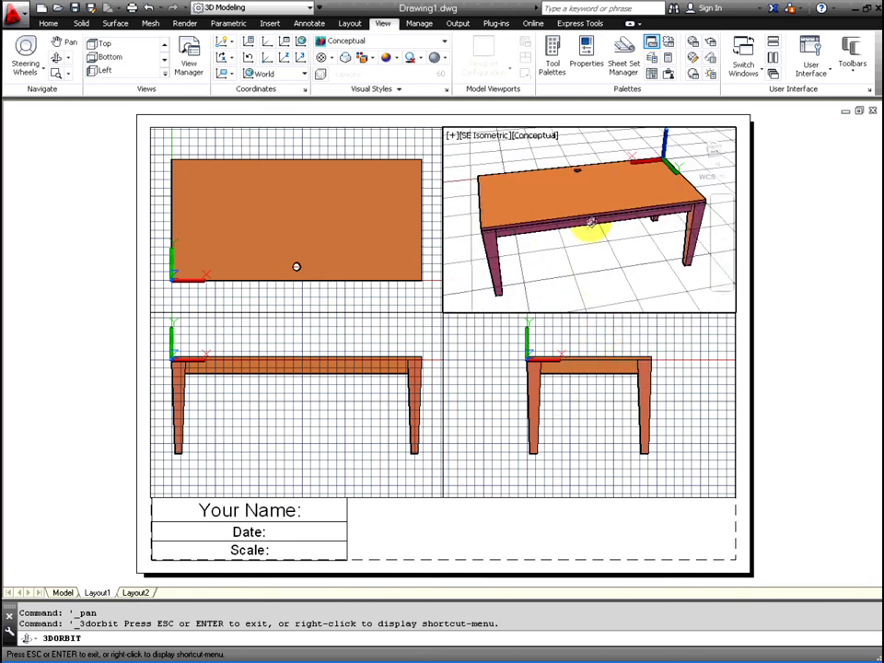
pyautogui.moveTo(586, 233); pyautogui.dragTo(551, 218)
pyautogui.rightClick(553, 219)
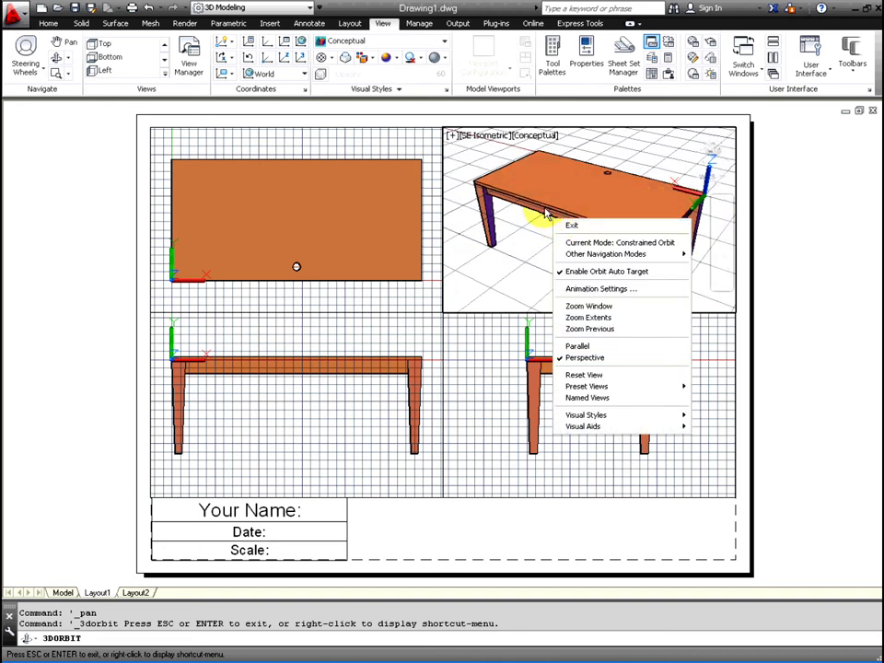
pyautogui.click(553, 223)
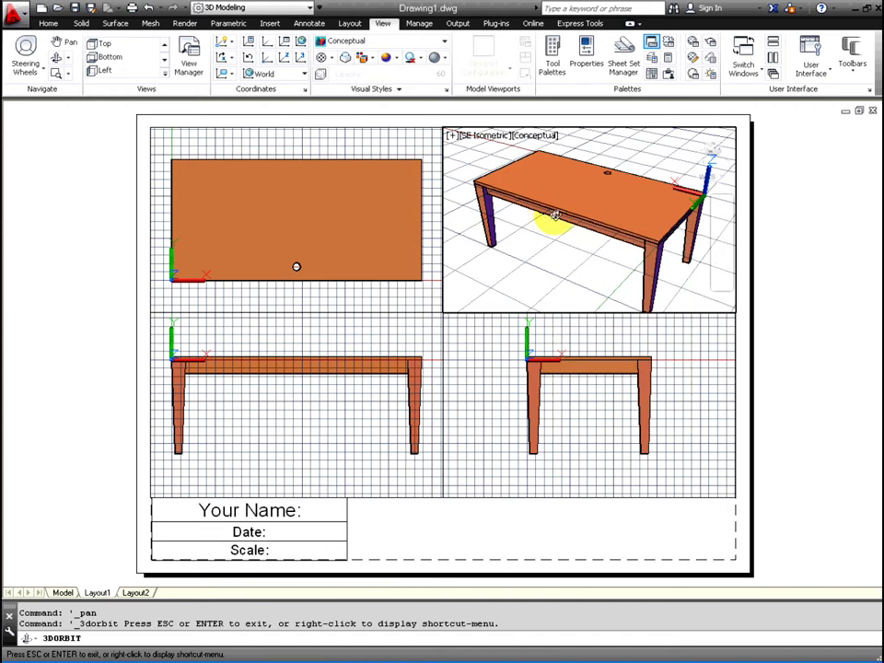
pyautogui.press('Escape')
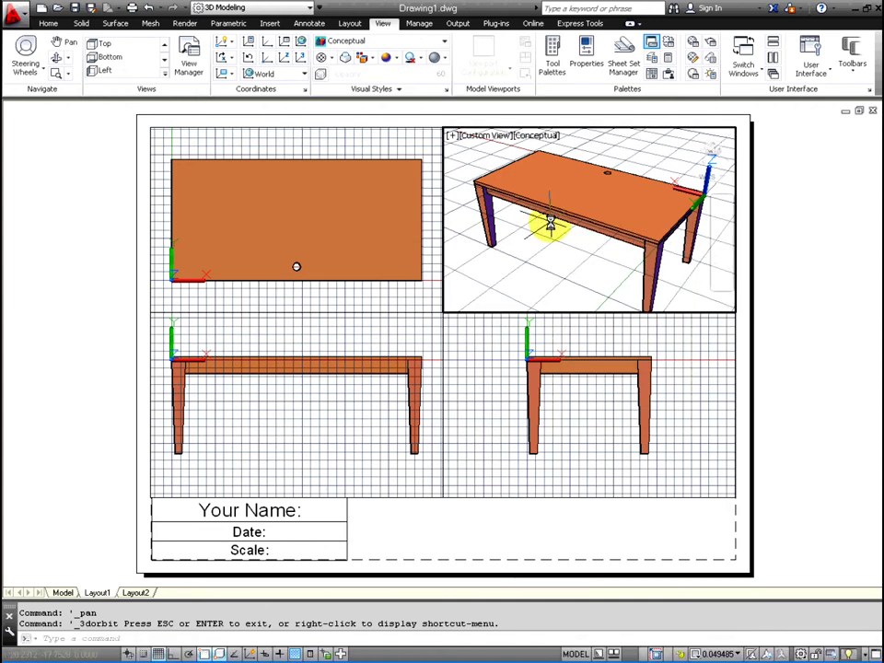
# Pan the isometric view to nudge the table slightly upward.
pyautogui.click(65, 43)
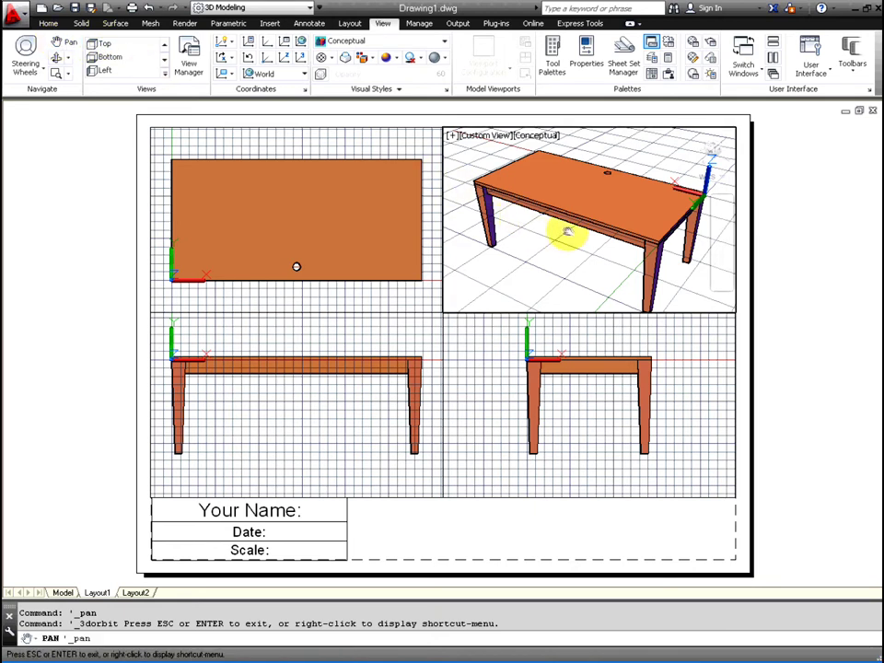
pyautogui.moveTo(569, 231); pyautogui.dragTo(568, 221)
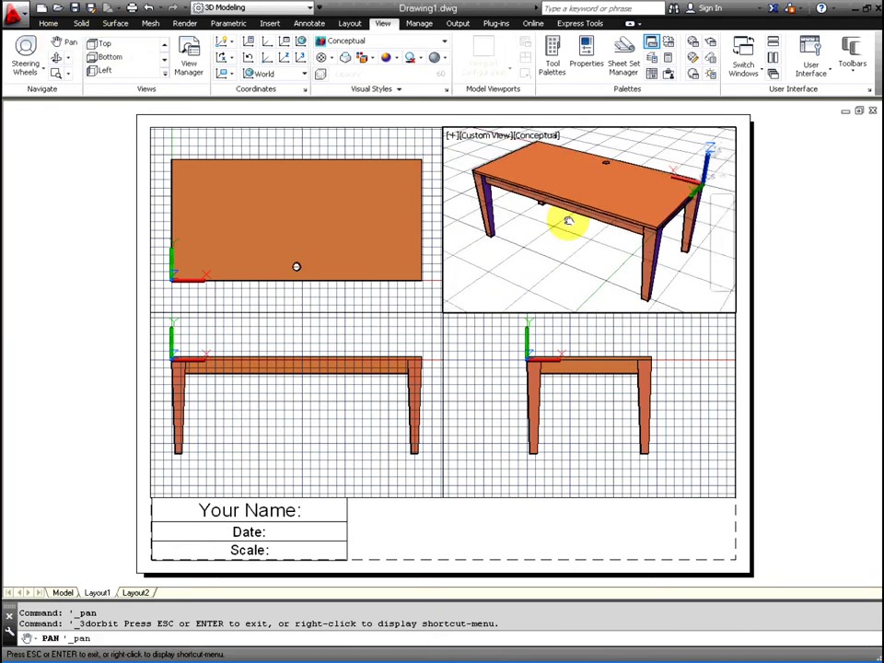
pyautogui.press('Escape')
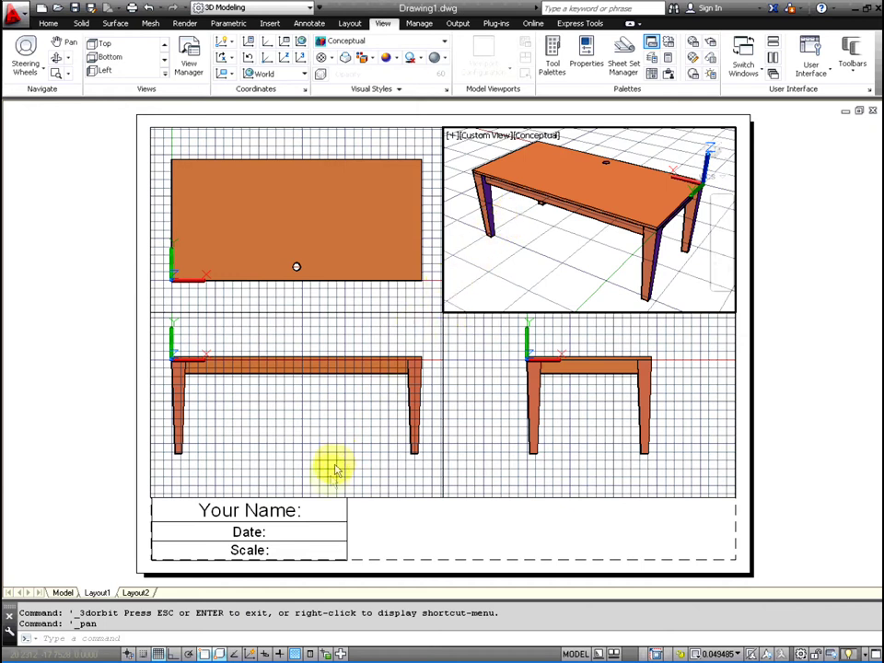
pyautogui.click(440, 347)
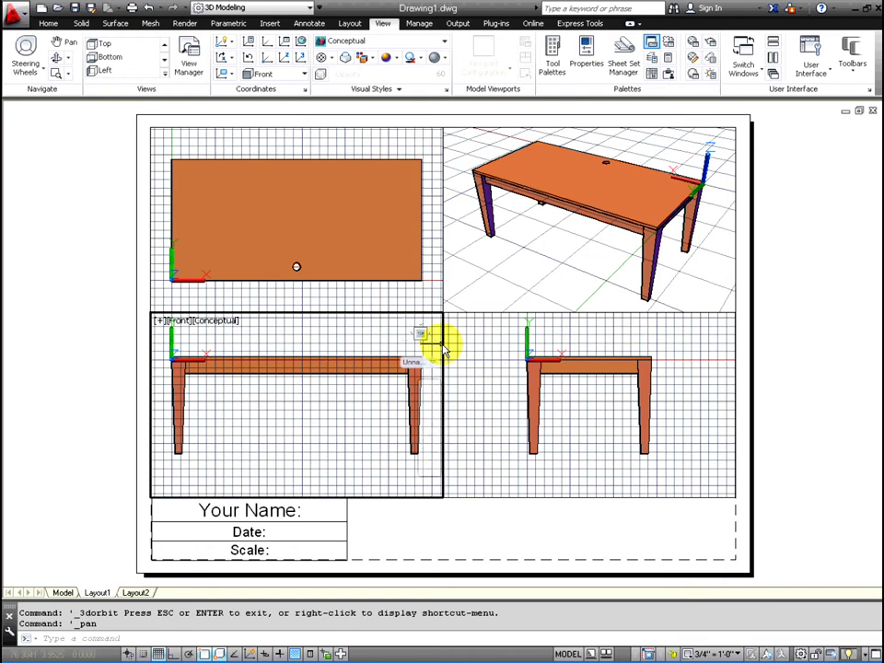
# Return to paper space and set the Front viewport scale to 3/4" = 1'-0".
pyautogui.click(570, 652)
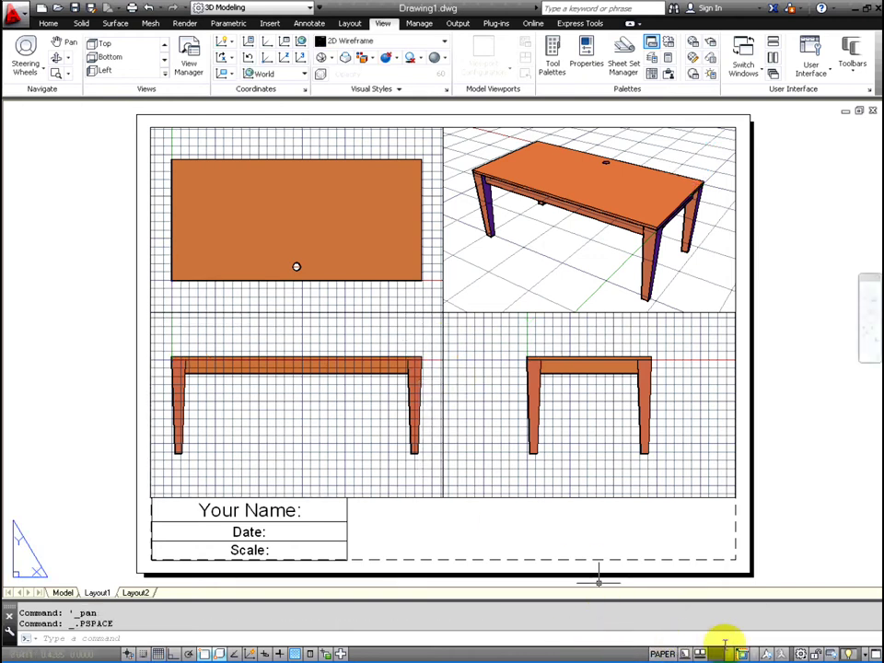
pyautogui.click(414, 314)
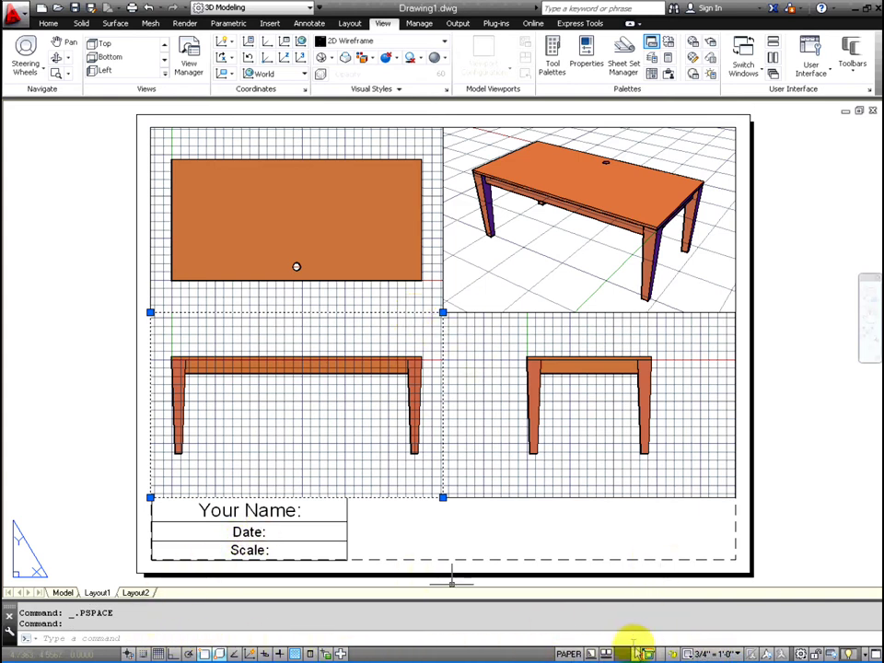
pyautogui.click(726, 653)
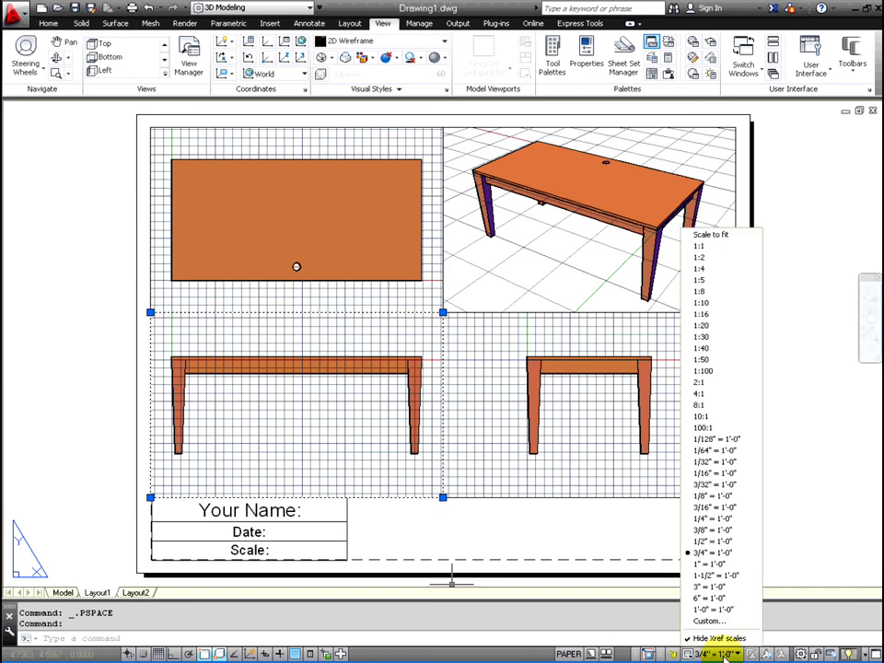
pyautogui.click(717, 554)
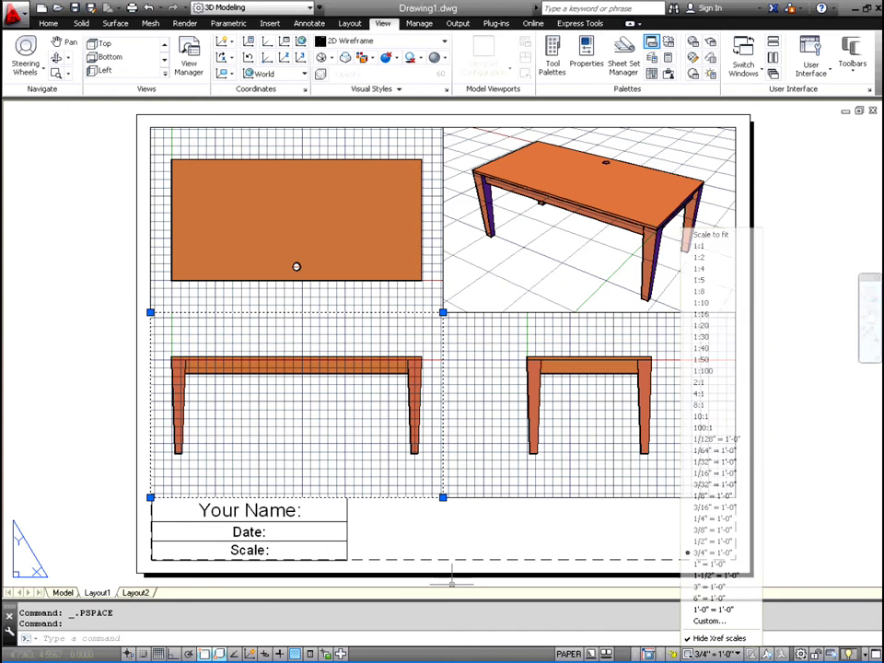
# Type a stacked 3/4 fraction and = 1'-0" after Scale: in the title block.
pyautogui.doubleClick(249, 531)
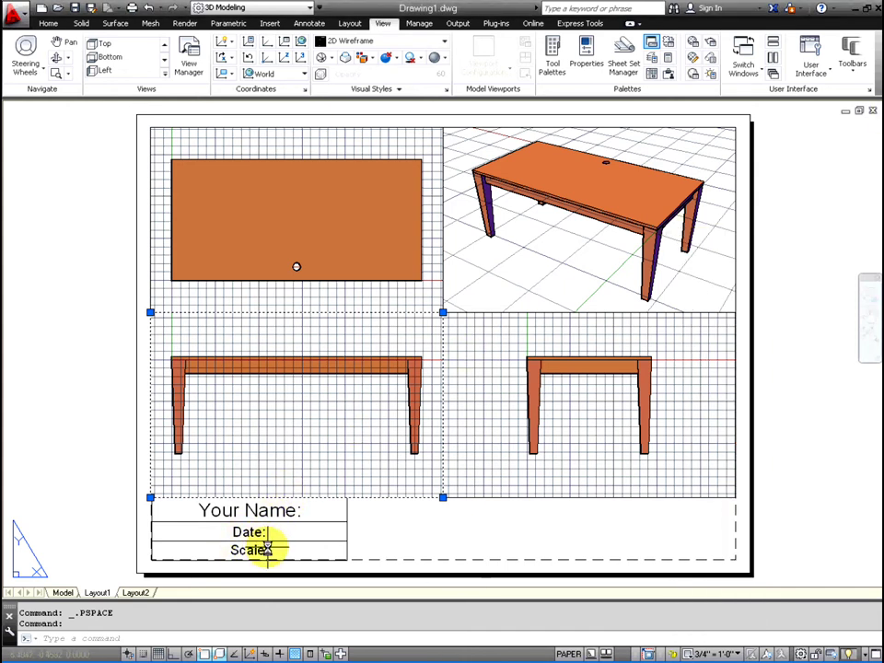
pyautogui.press('Escape')
pyautogui.click(267, 550)
pyautogui.doubleClick(268, 549)
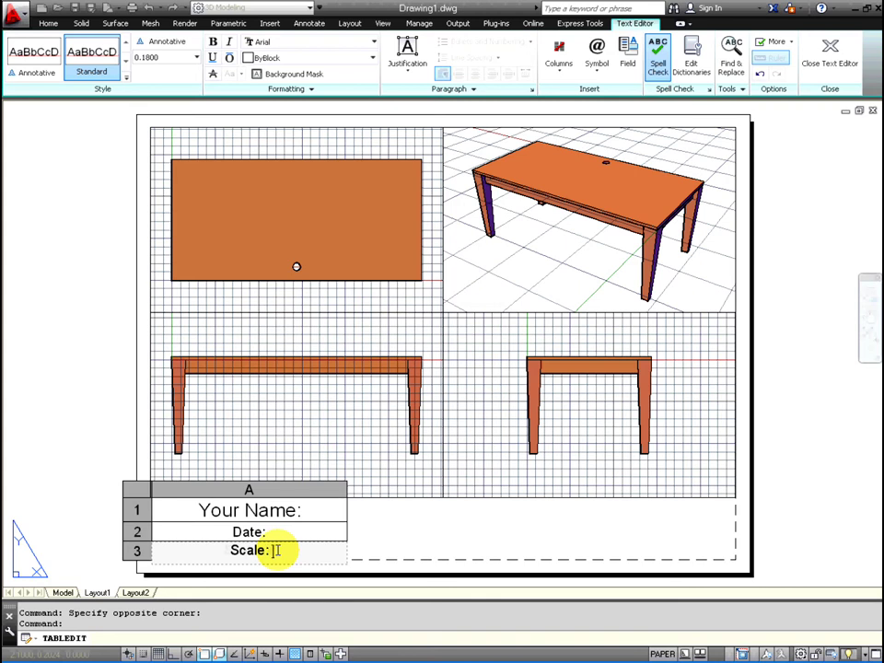
pyautogui.write('4')
pyautogui.press('BackSpace')
pyautogui.write('3/4')
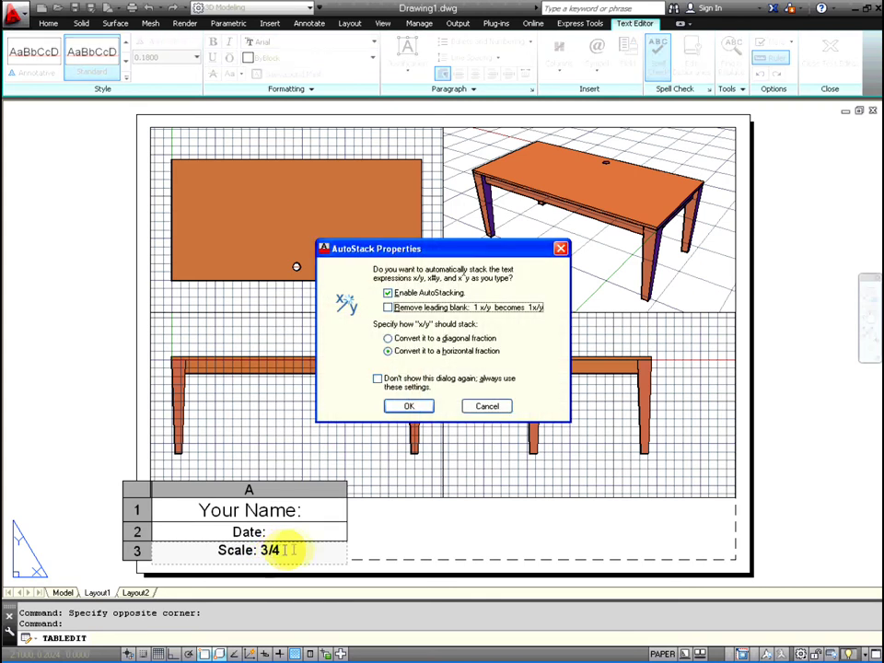
pyautogui.click(409, 406)
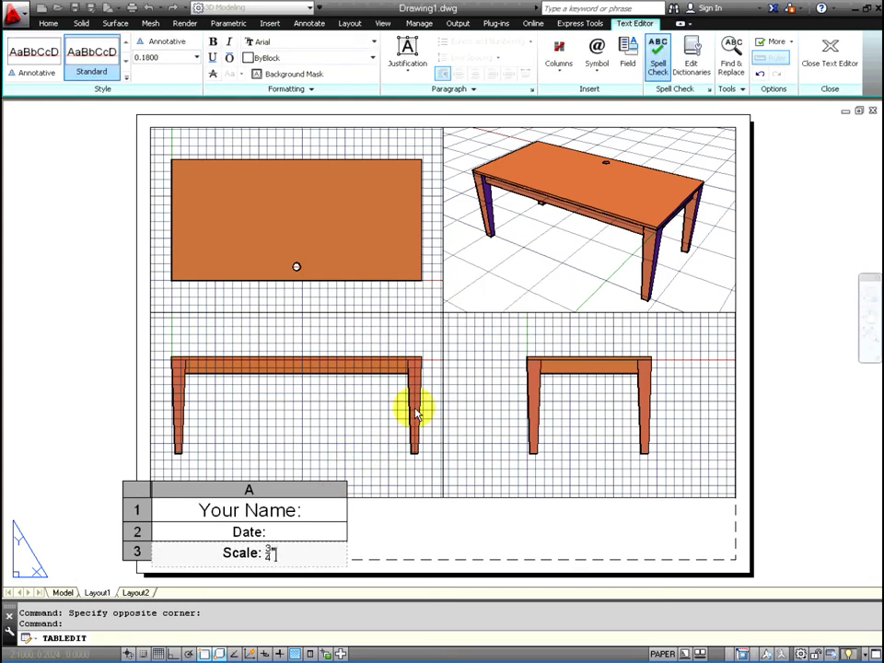
pyautogui.write('=')
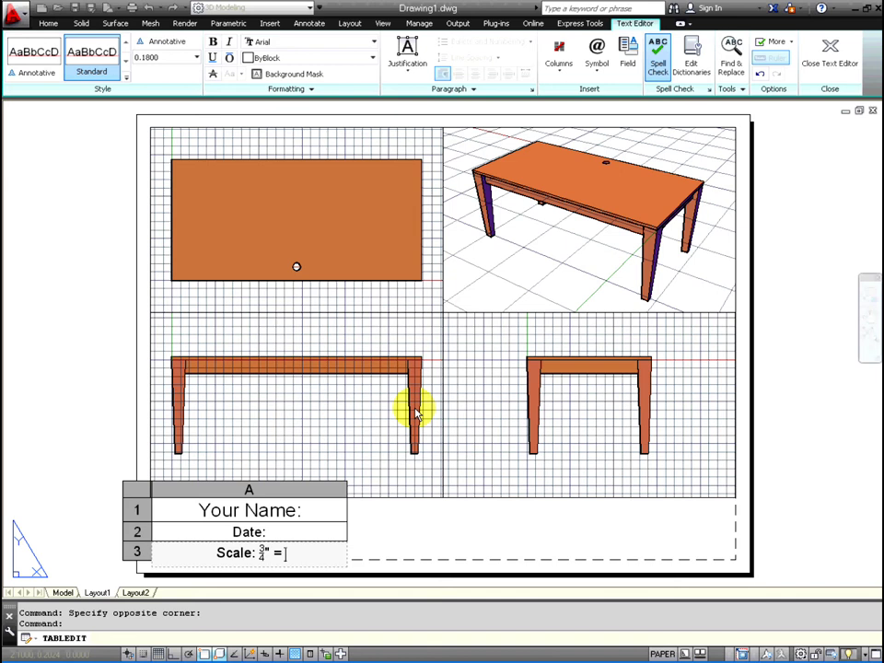
pyautogui.write(" 1'")
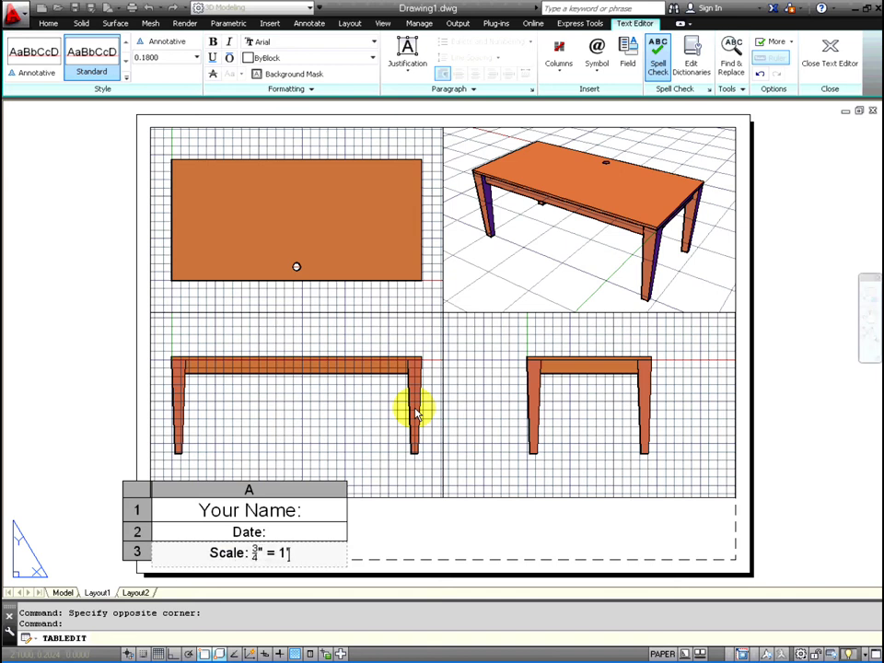
pyautogui.write(' - 0')
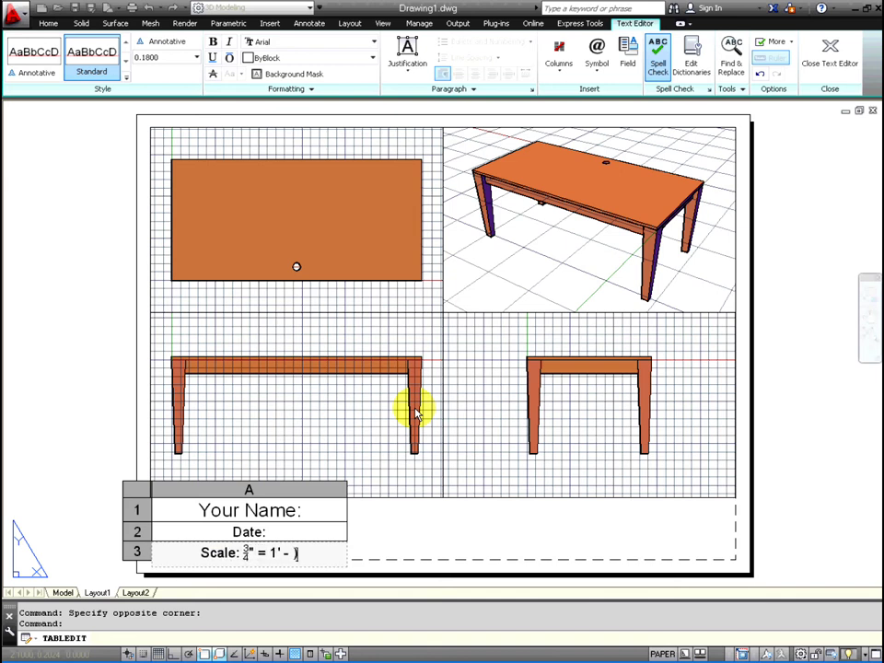
pyautogui.write('"')
pyautogui.press('BackSpace')
pyautogui.press('BackSpace')
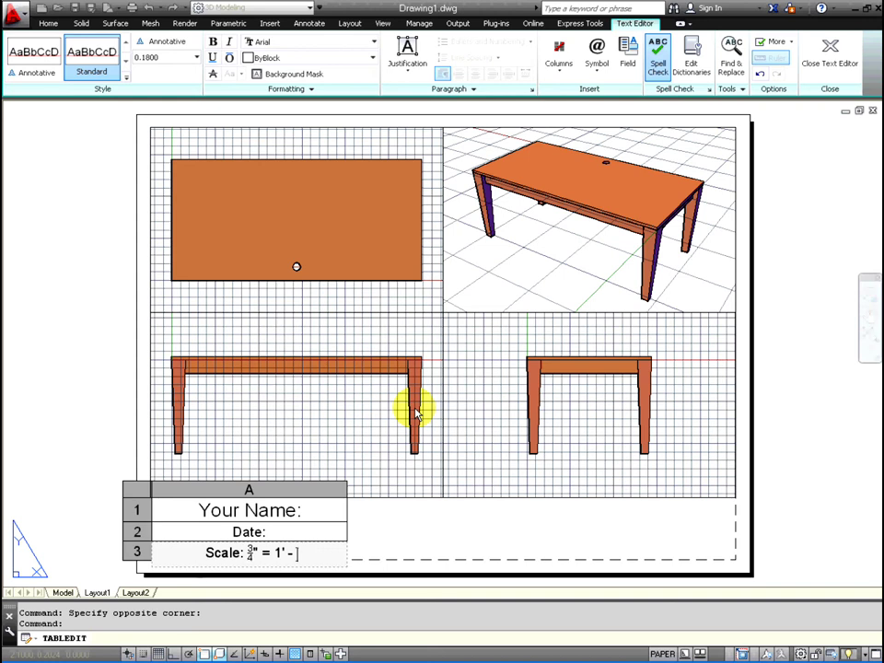
pyautogui.write('0')
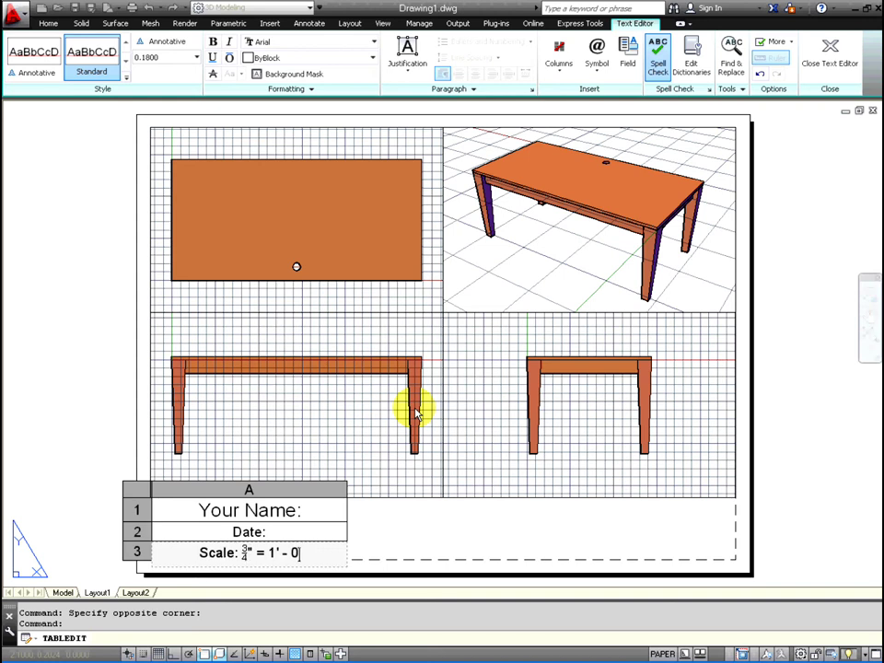
pyautogui.write('"')
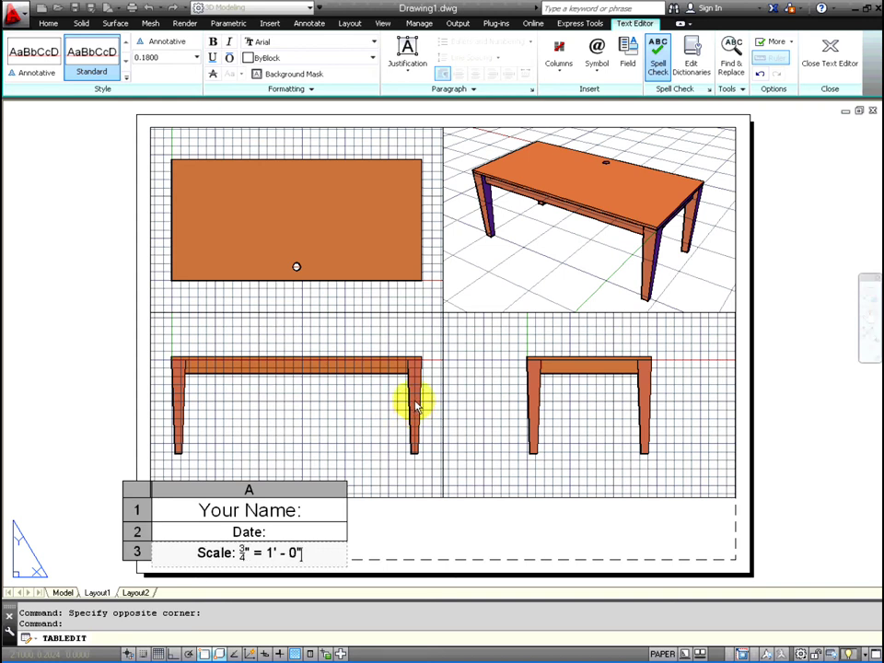
pyautogui.click(276, 511)
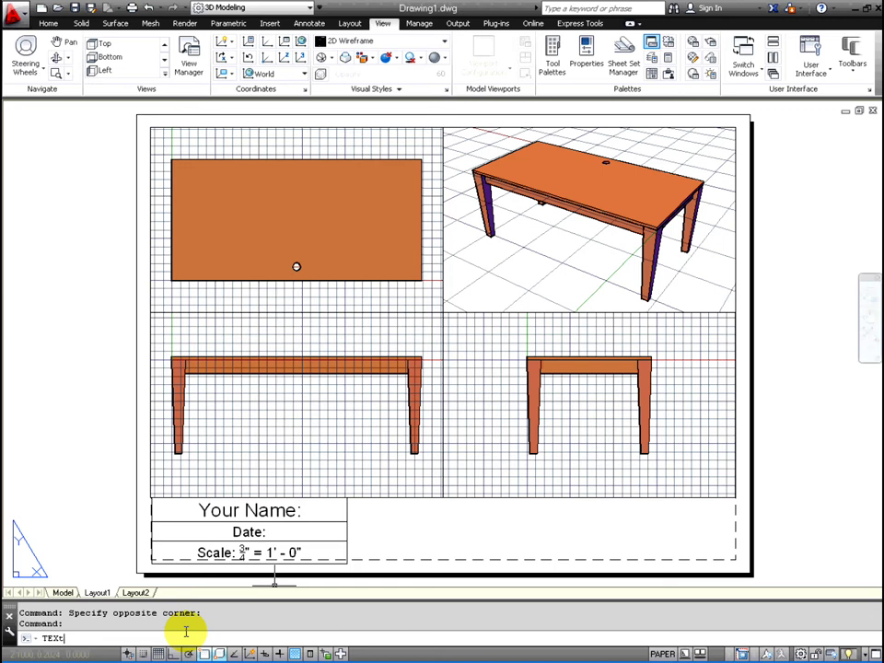
pyautogui.press('Return')
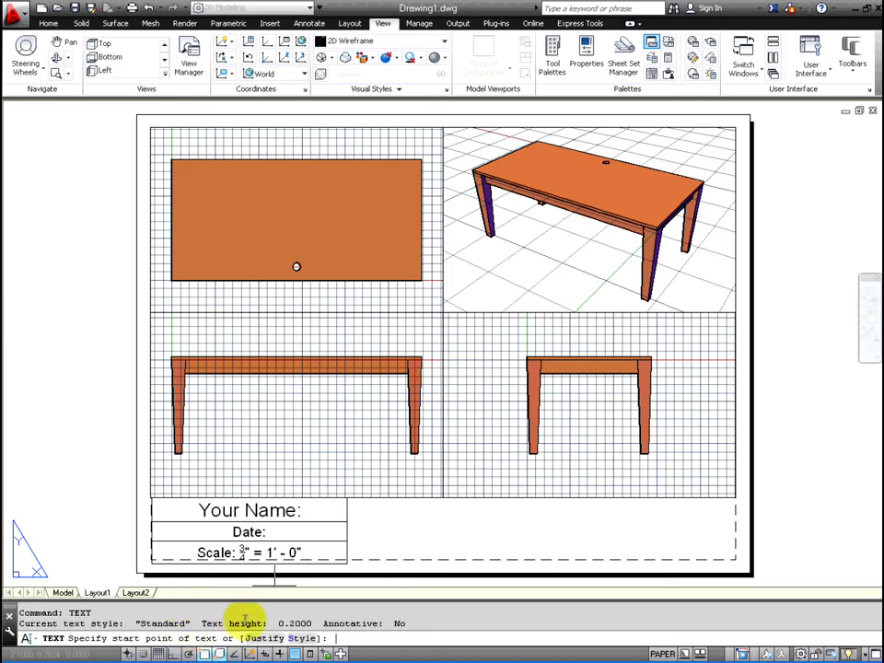
pyautogui.click(389, 550)
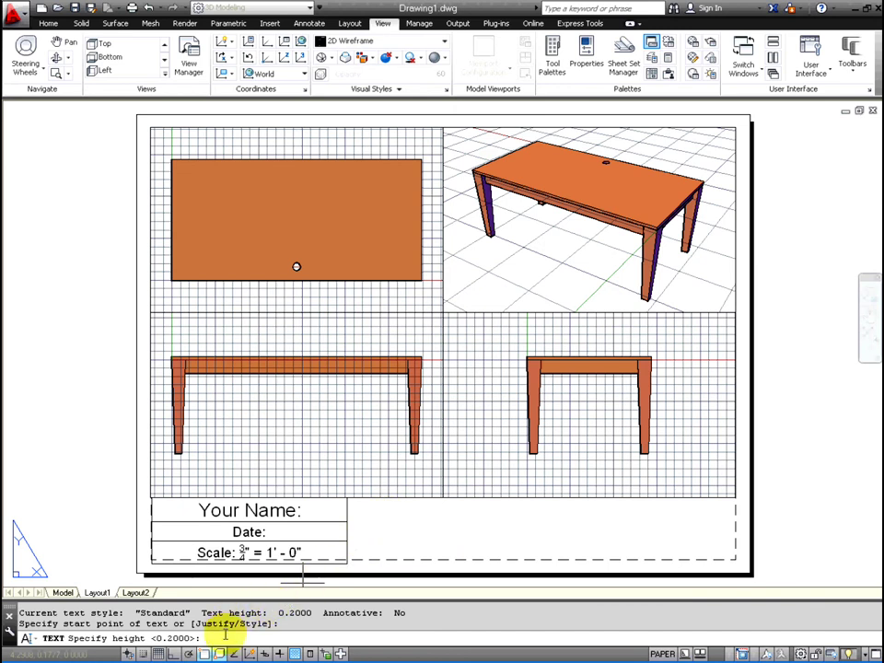
pyautogui.write('.25')
pyautogui.press('Return')
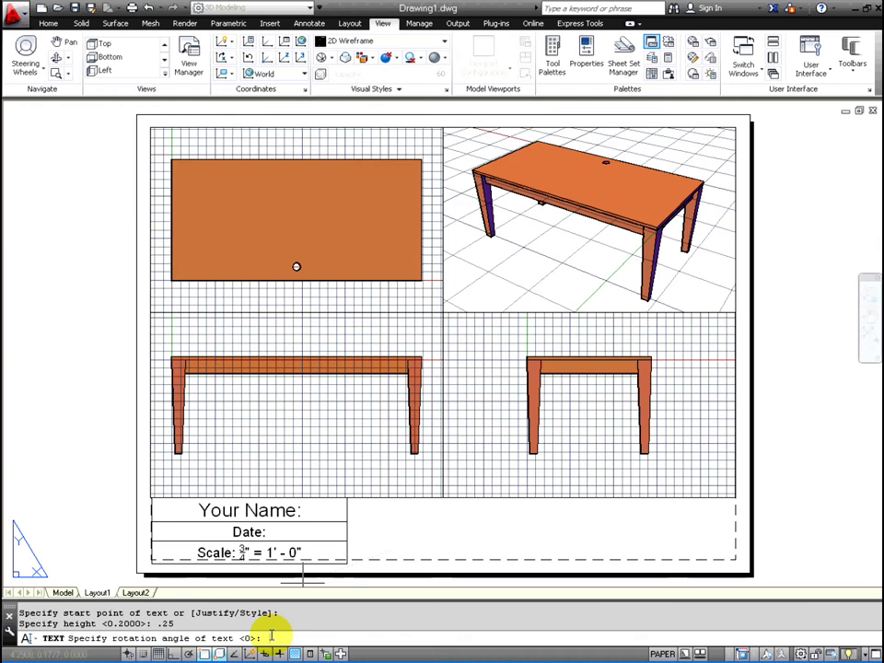
pyautogui.write('0')
pyautogui.press('Return')
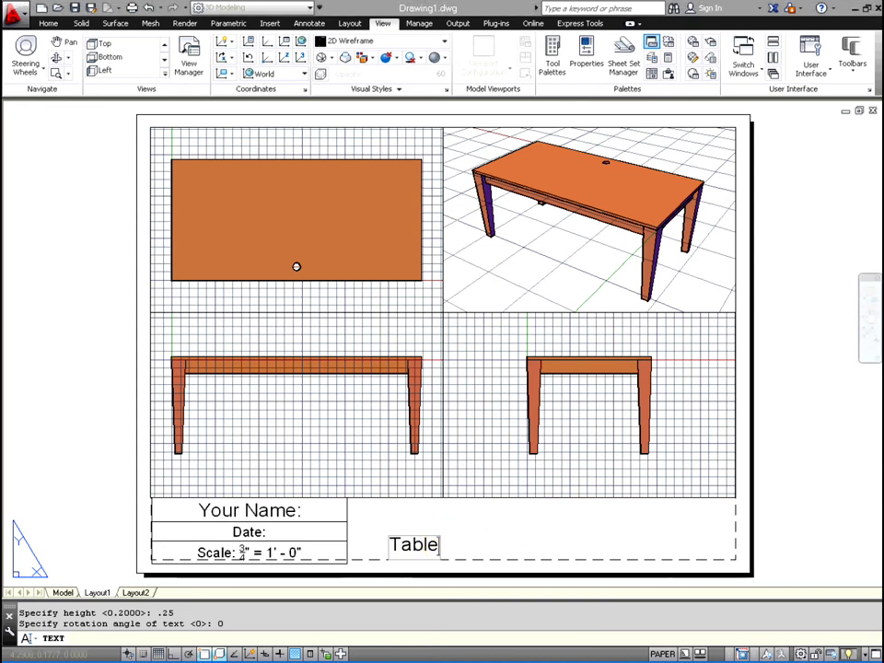
pyautogui.click(310, 411)
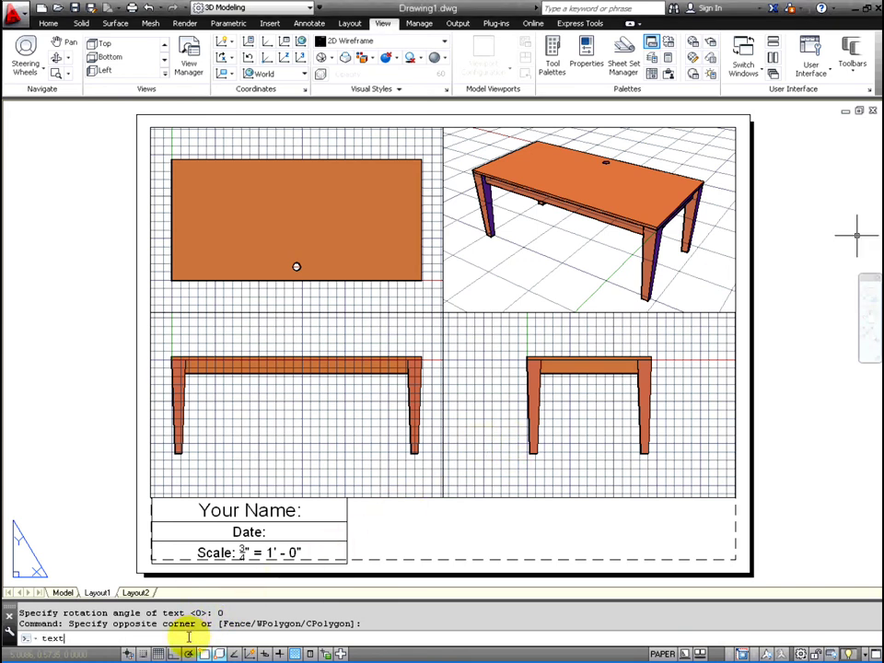
# Write 'Table' with TEXT at height 0.5 and rotation 0 beside the title block.
pyautogui.write('text')
pyautogui.press('Return')
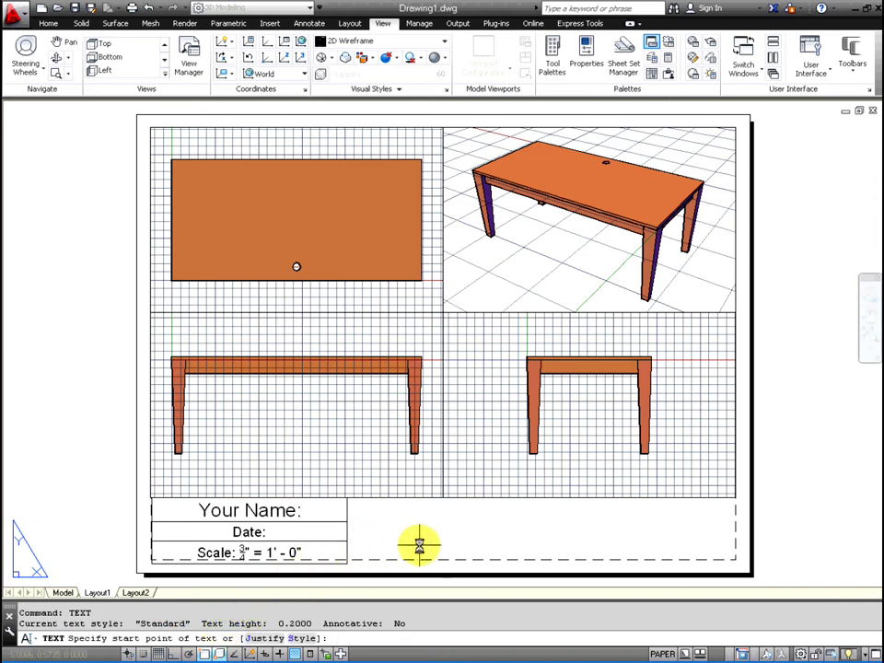
pyautogui.click(419, 541)
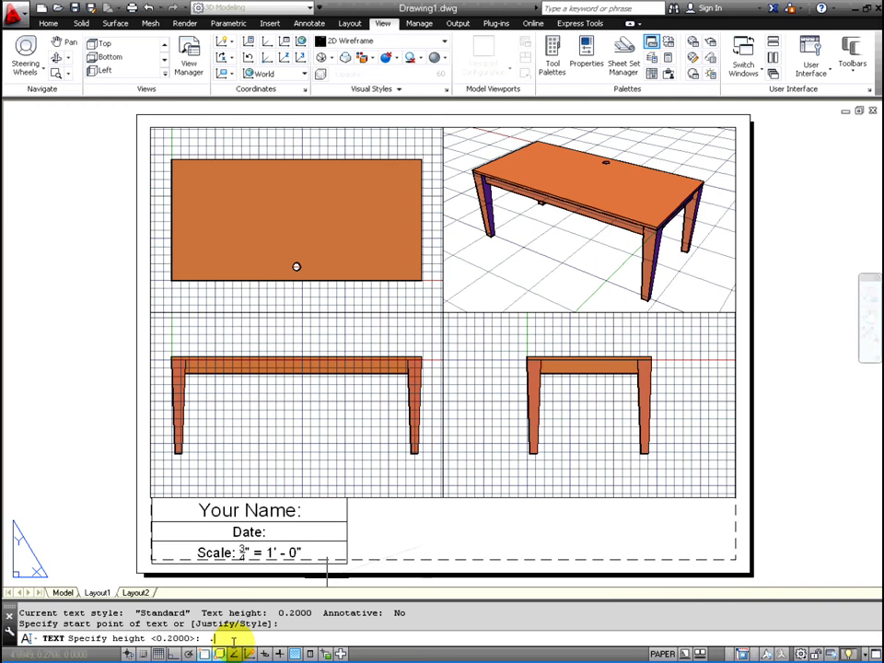
pyautogui.write('.5')
pyautogui.press('Return')
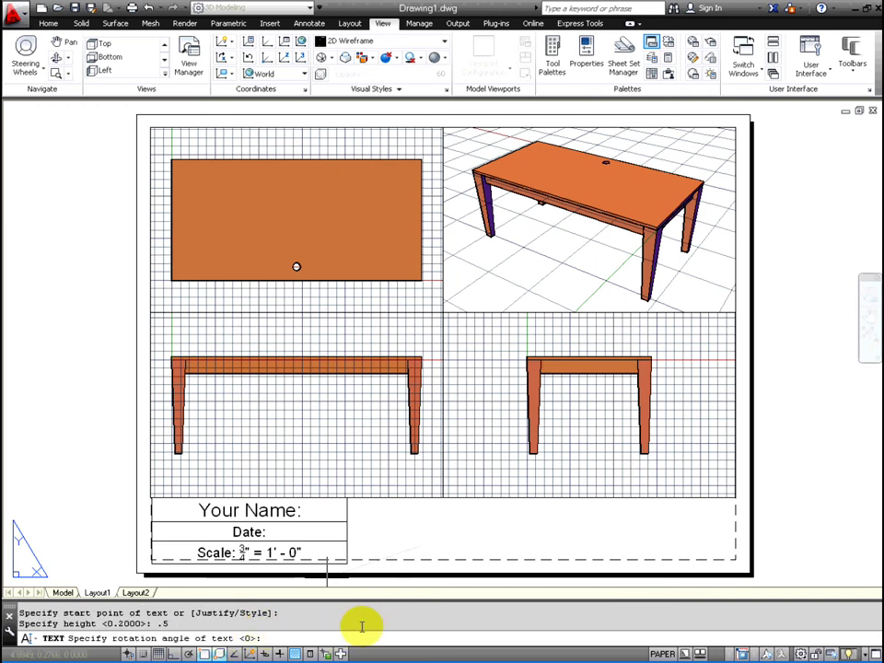
pyautogui.write('0')
pyautogui.press('Return')
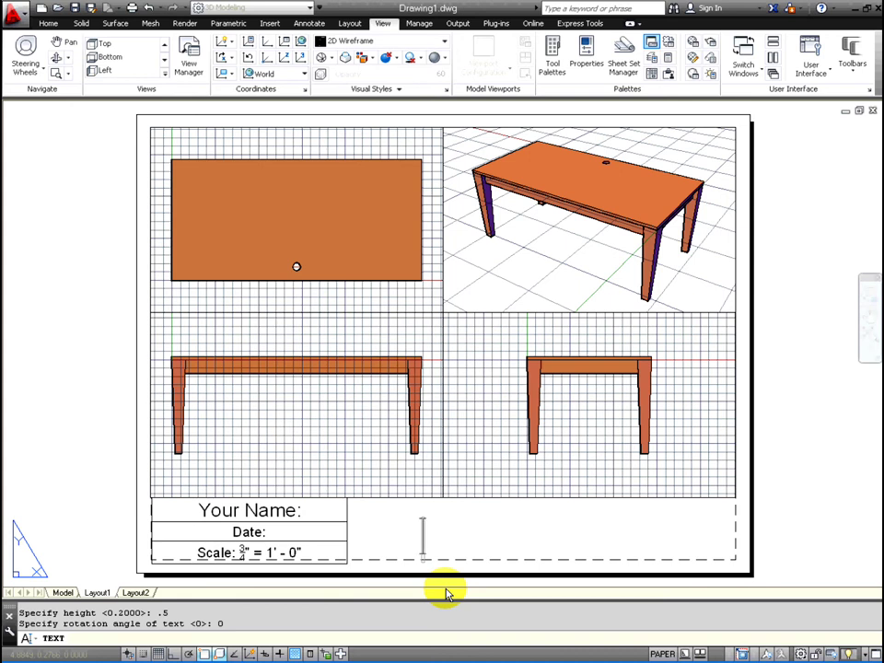
pyautogui.write('Ta')
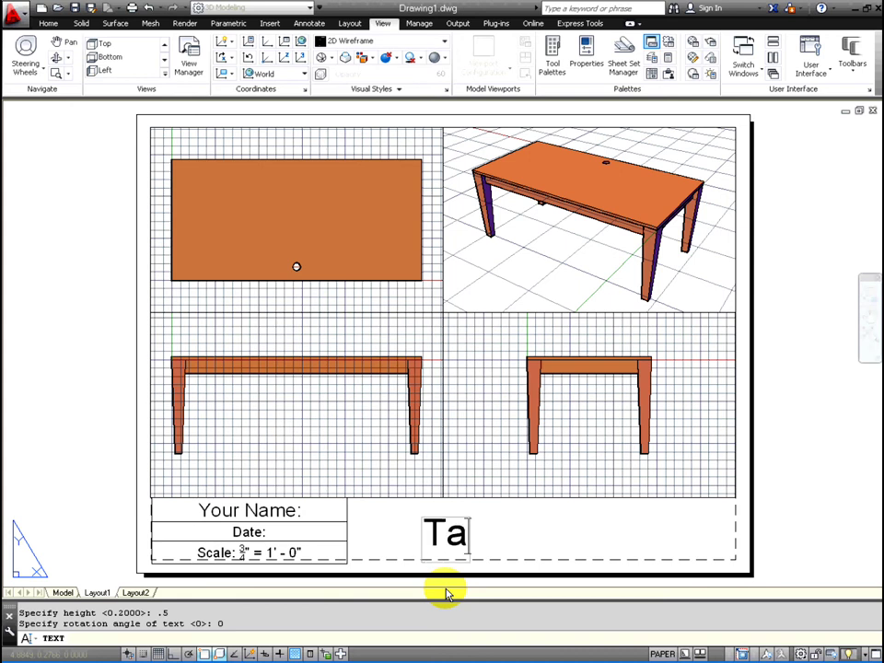
pyautogui.write('bl')
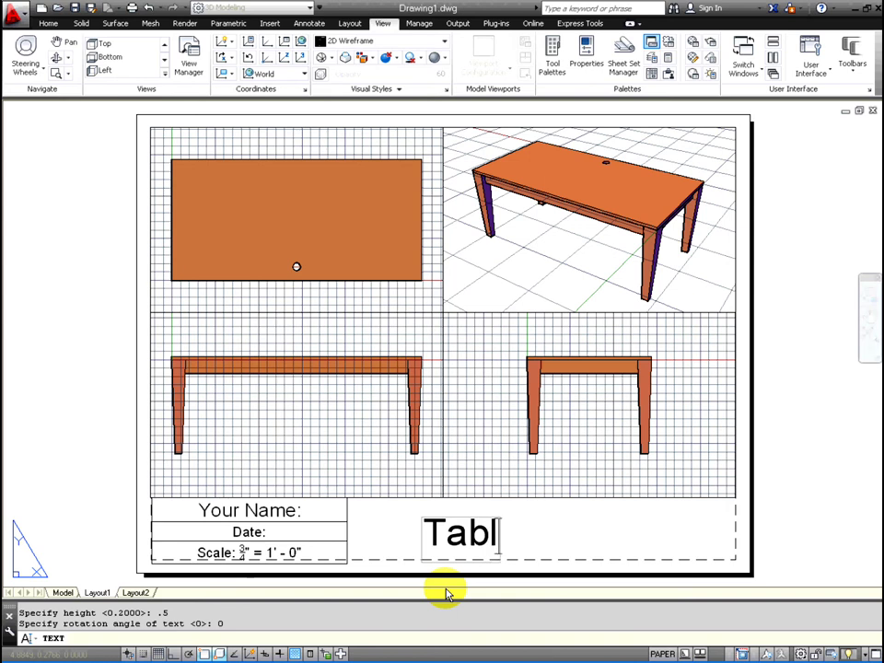
pyautogui.write('e')
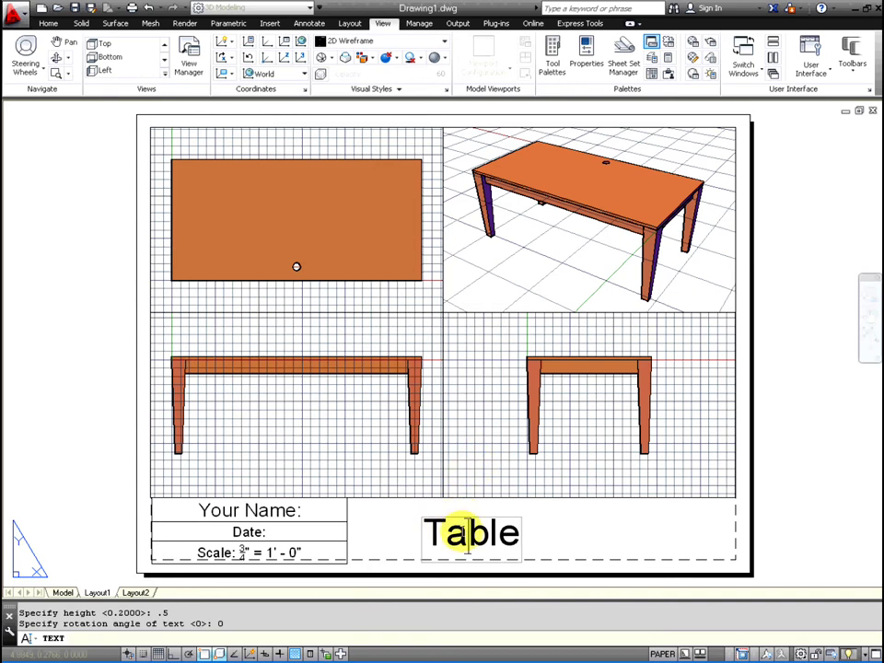
pyautogui.press('Return')
pyautogui.press('BackSpace')
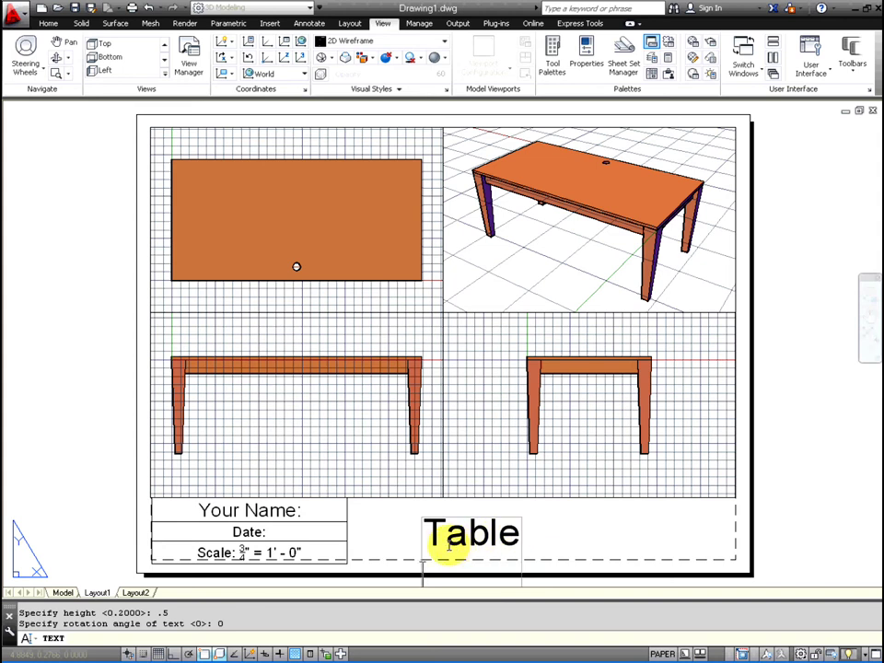
pyautogui.press('Escape')
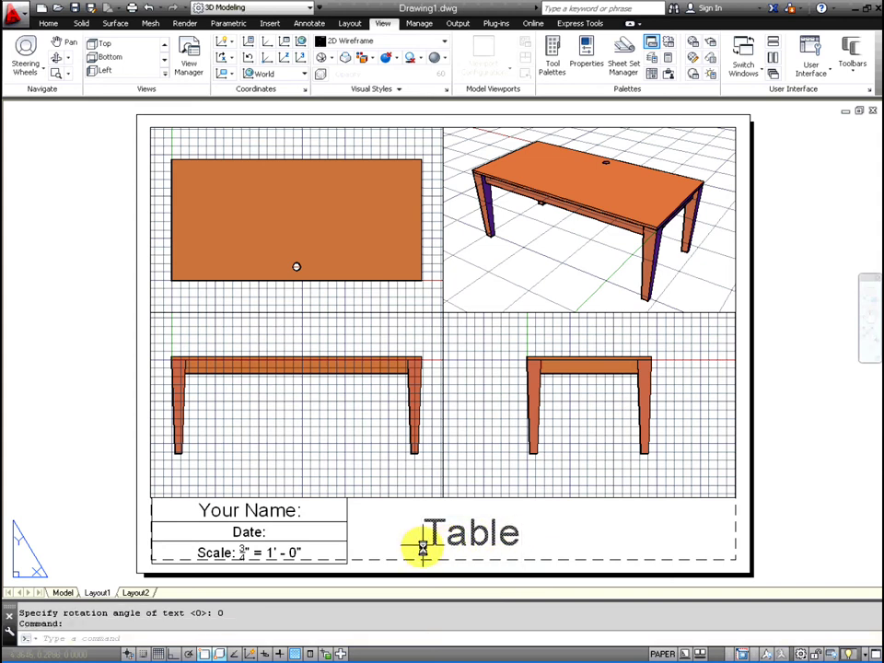
pyautogui.click(422, 549)
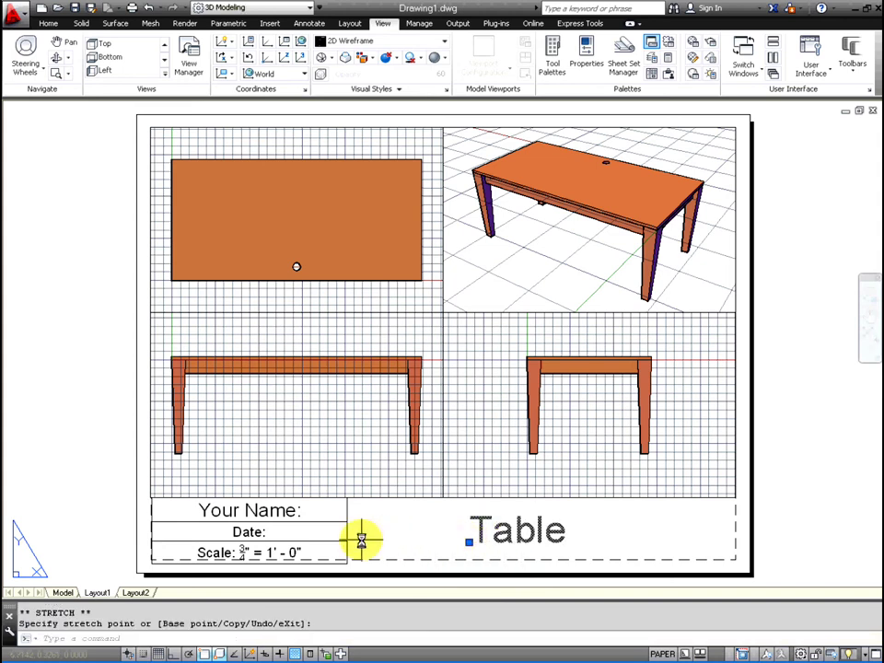
pyautogui.press('Escape')
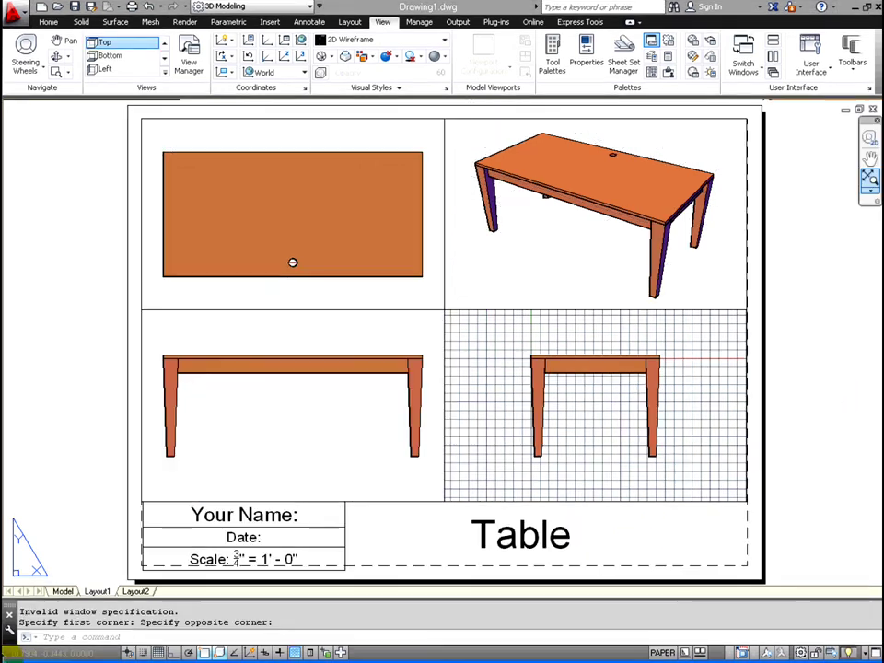
# Hop from Model back to Layout1, return to paper space, and zoom extents to fit the sheet.
pyautogui.click(64, 592)
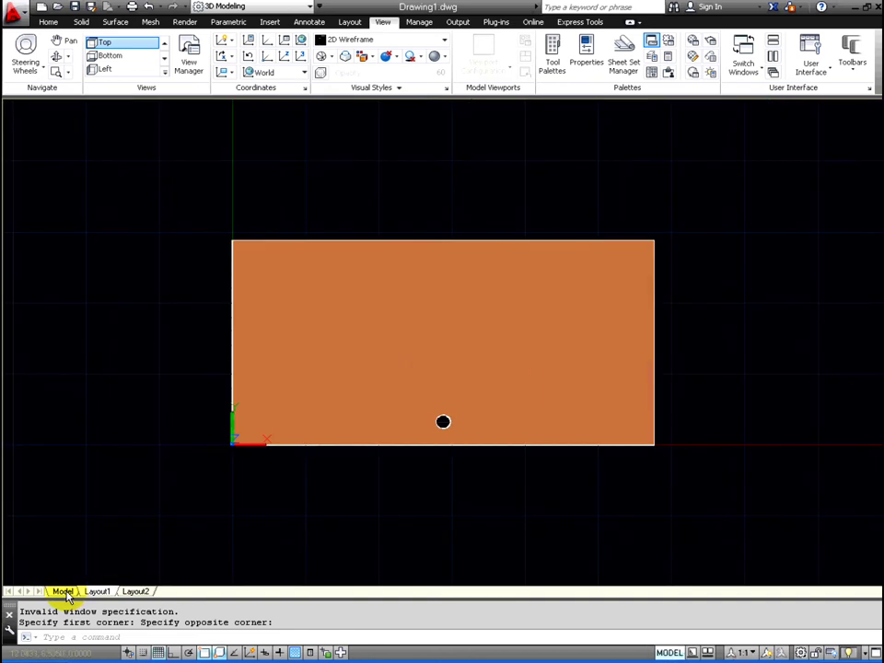
pyautogui.click(97, 592)
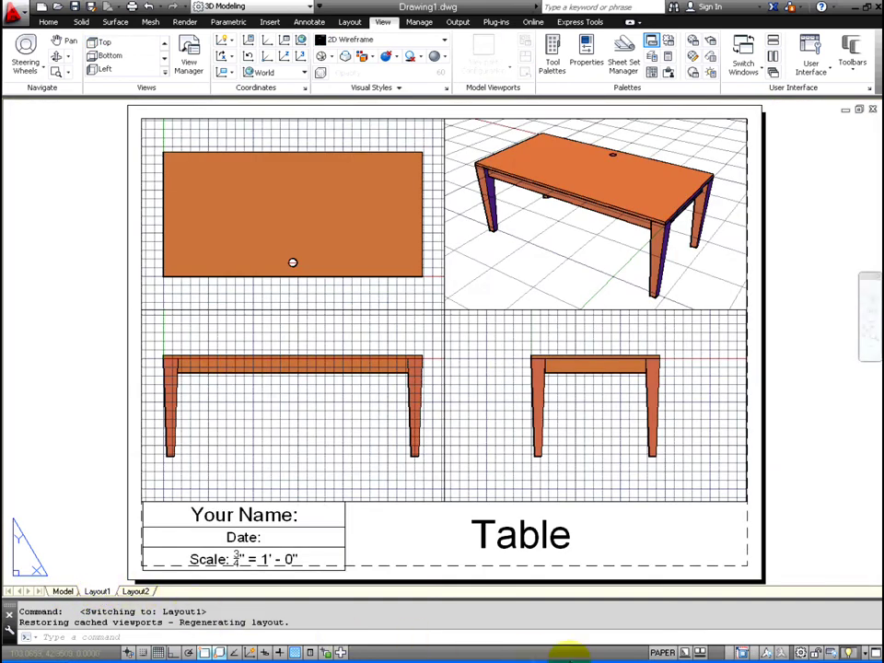
pyautogui.click(662, 651)
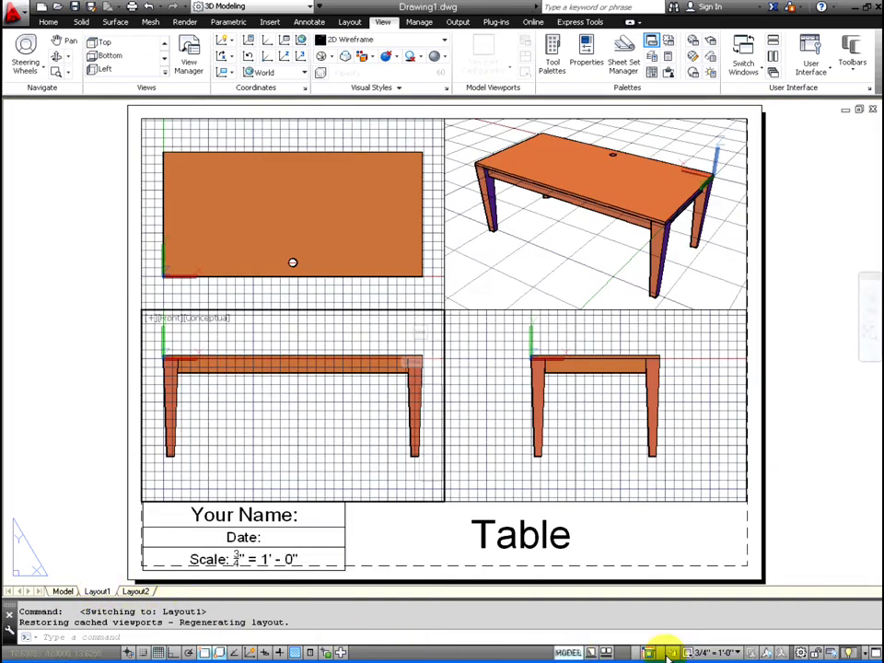
pyautogui.click(567, 653)
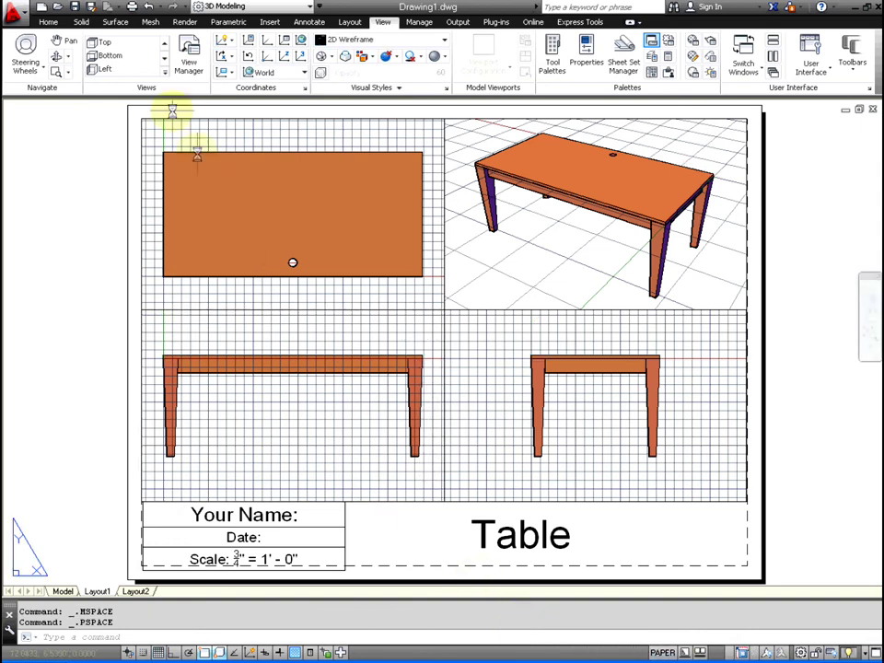
pyautogui.click(68, 74)
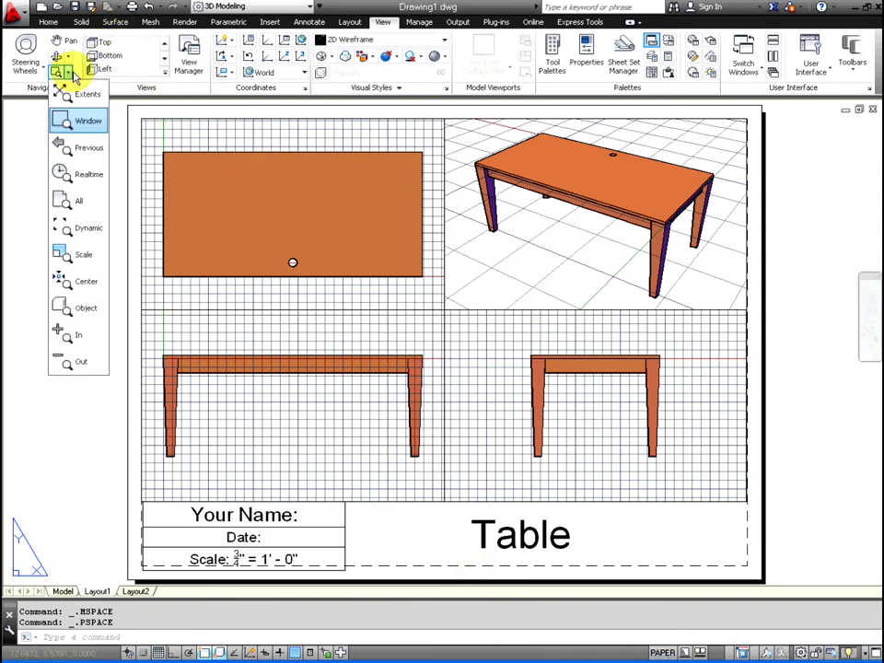
pyautogui.click(81, 93)
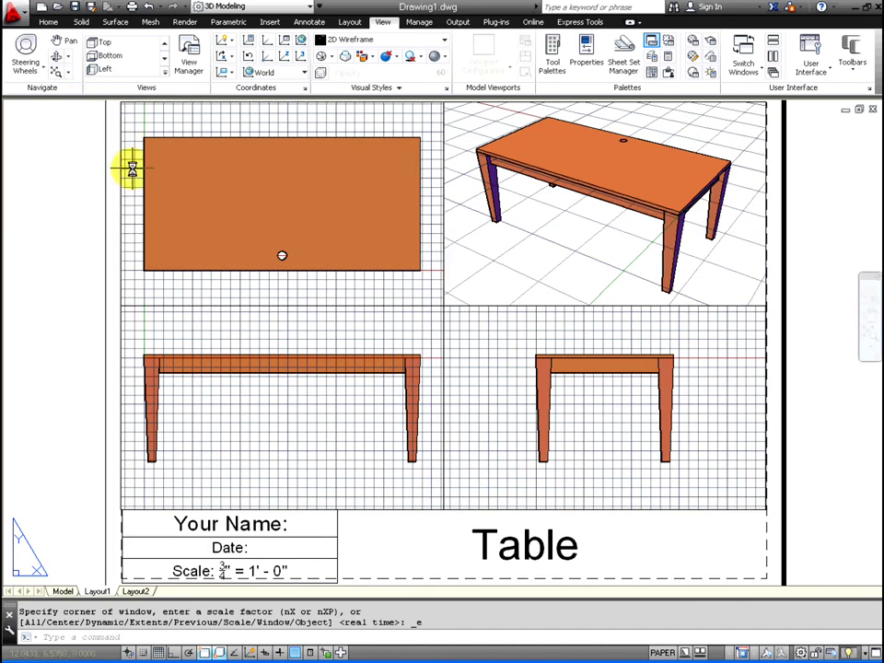
pyautogui.click(310, 23)
# Add a 72.0000 linear dimension across the tabletop's top corners, placed above the top view.
pyautogui.click(241, 70)
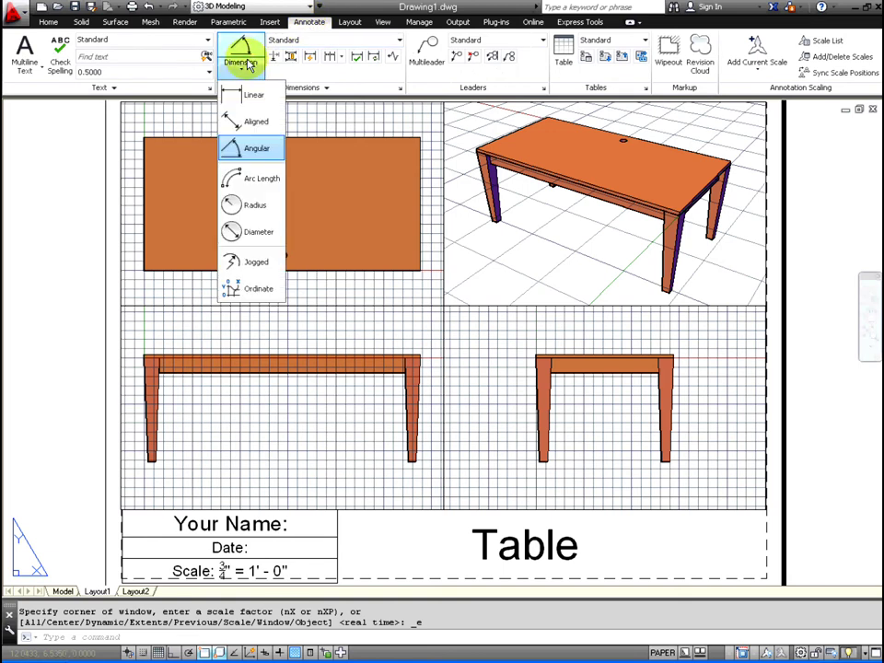
pyautogui.click(248, 94)
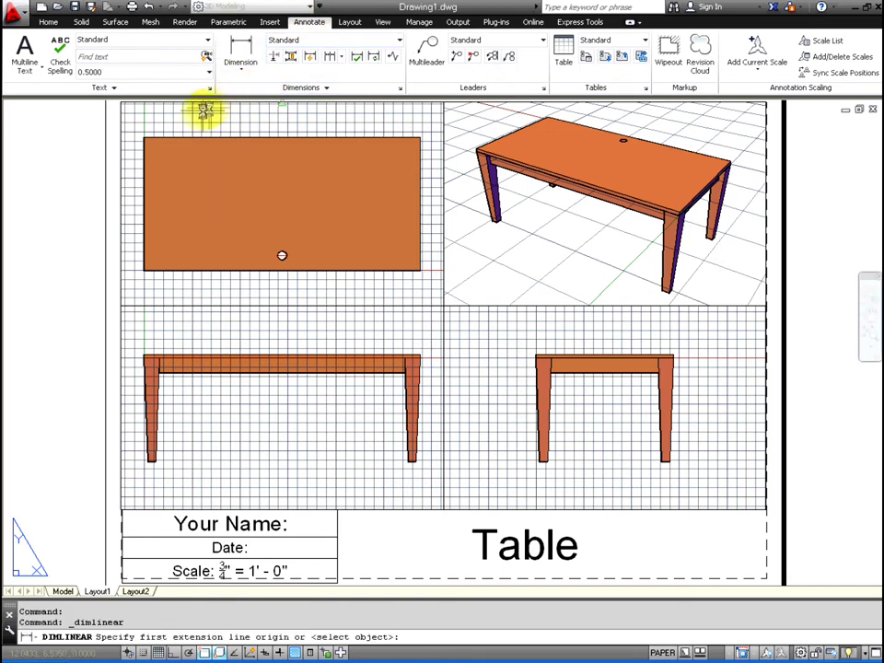
pyautogui.click(142, 138)
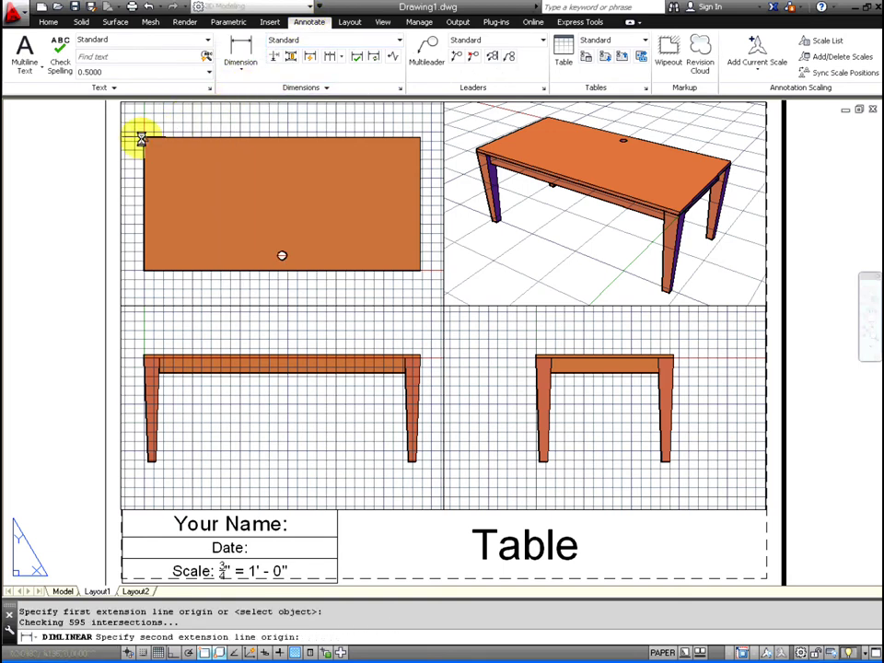
pyautogui.click(421, 137)
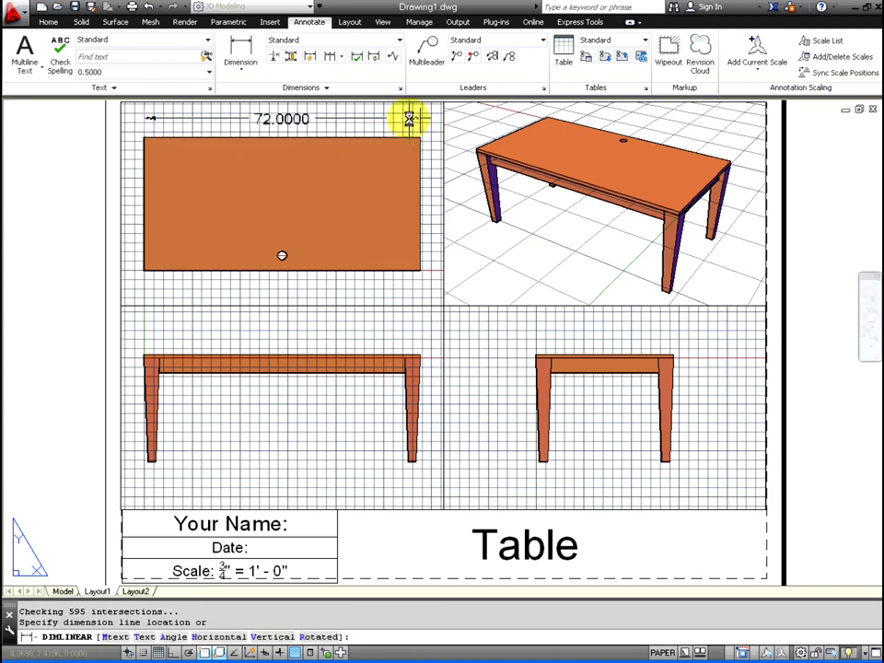
pyautogui.click(408, 118)
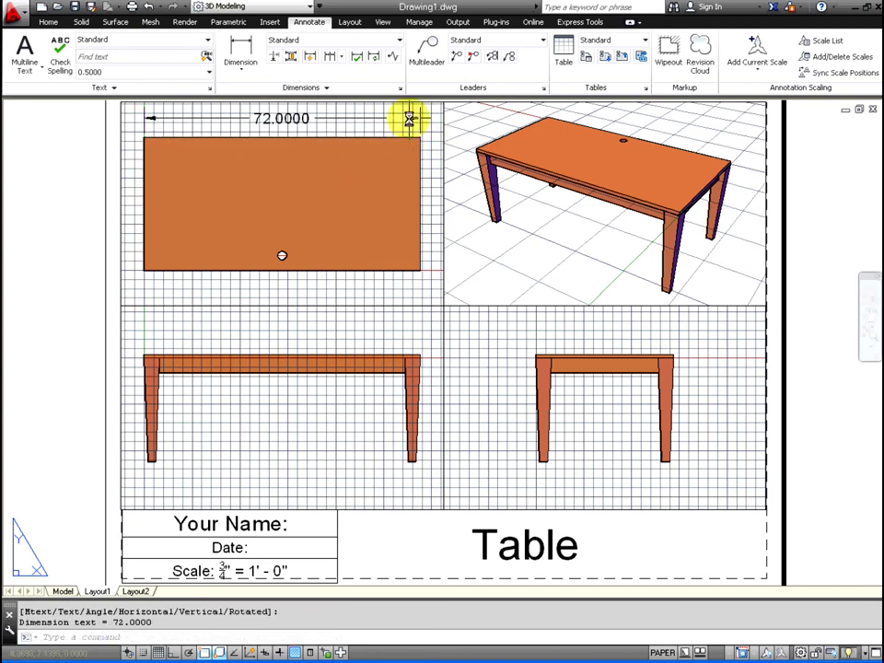
pyautogui.click(241, 70)
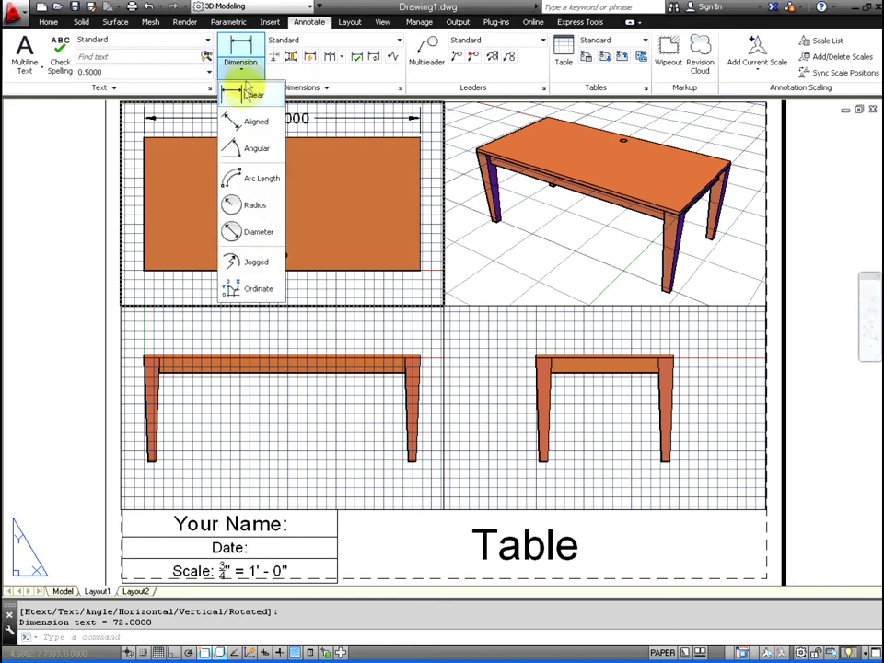
pyautogui.click(247, 94)
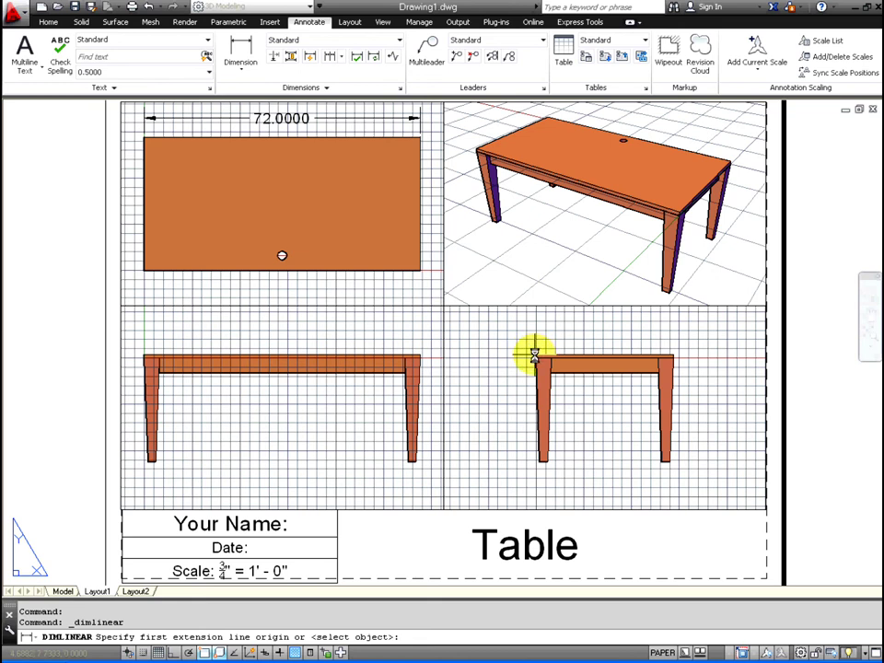
# Dimension the end view's tabletop width as 36.0000, placed above the table.
pyautogui.scroll(4, 673, 353)
pyautogui.click(671, 357)
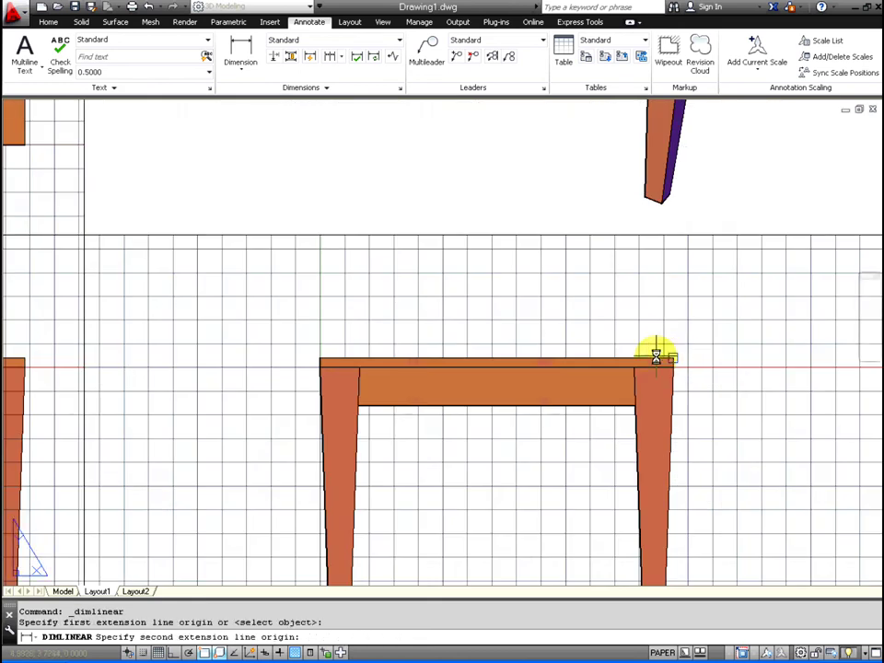
pyautogui.click(321, 358)
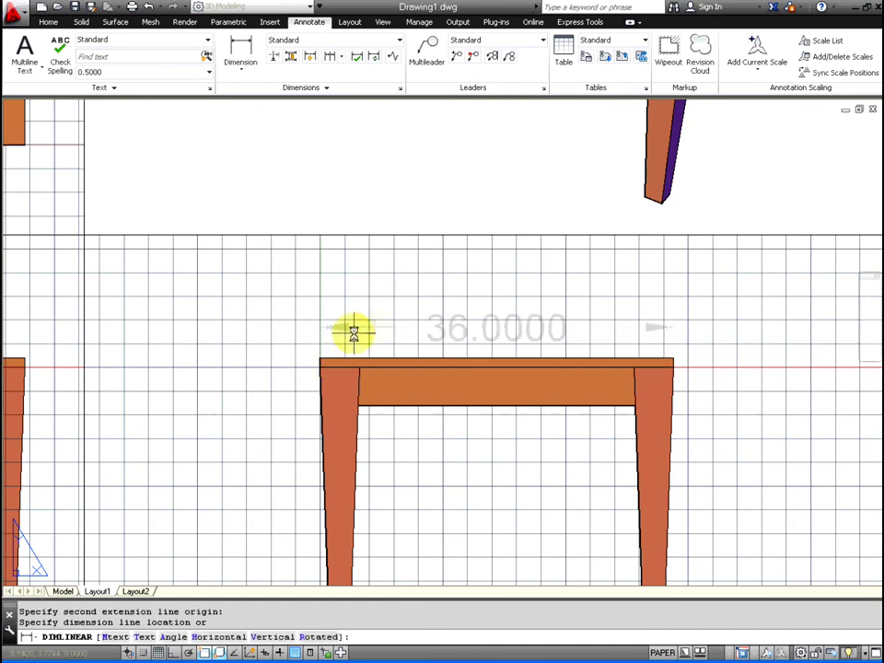
pyautogui.click(384, 291)
pyautogui.scroll(-2, 384, 293)
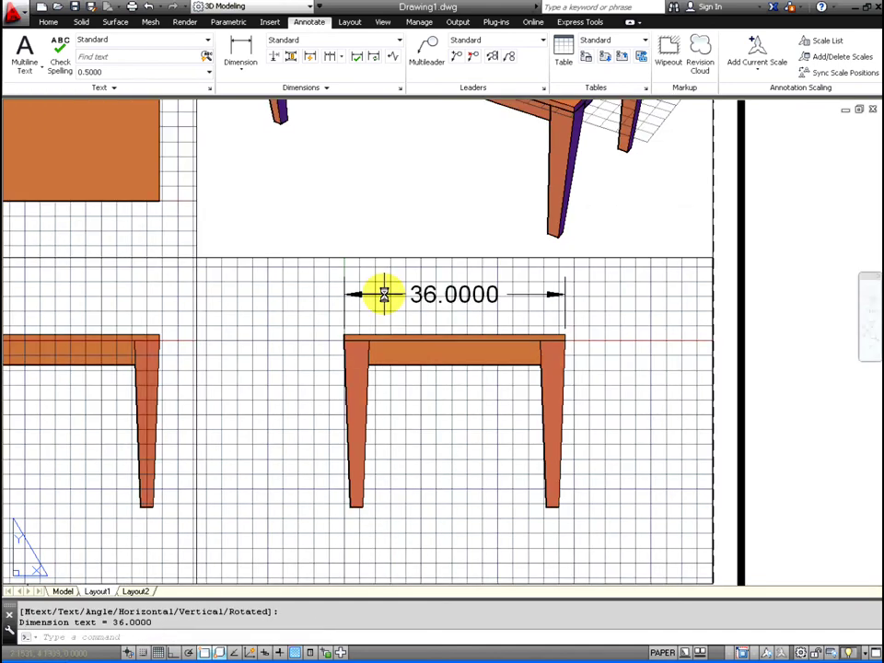
# Add the 29.0000 overall height from right leg foot to tabletop, placed right of the table.
pyautogui.click(240, 52)
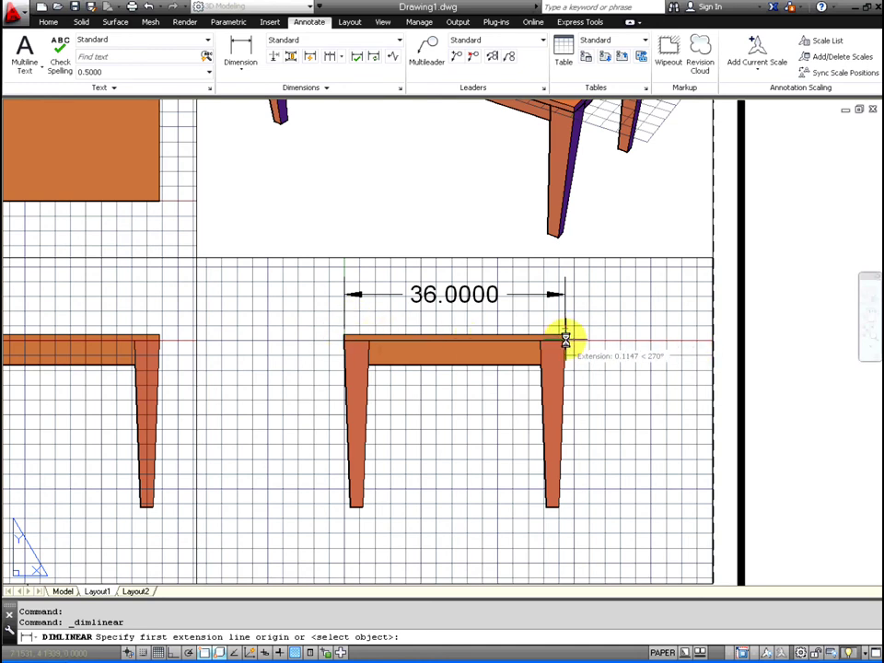
pyautogui.click(557, 506)
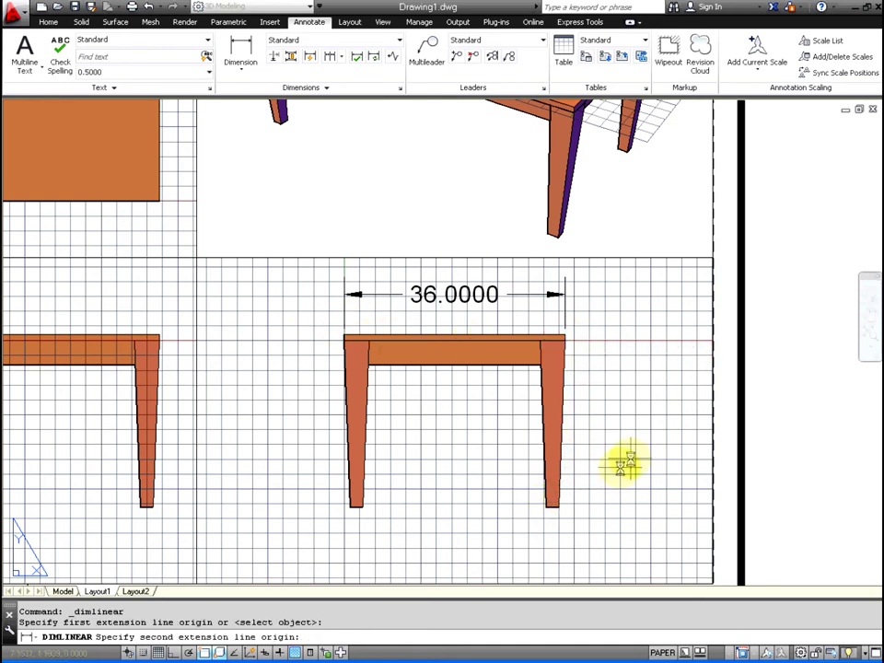
pyautogui.scroll(3, 605, 371)
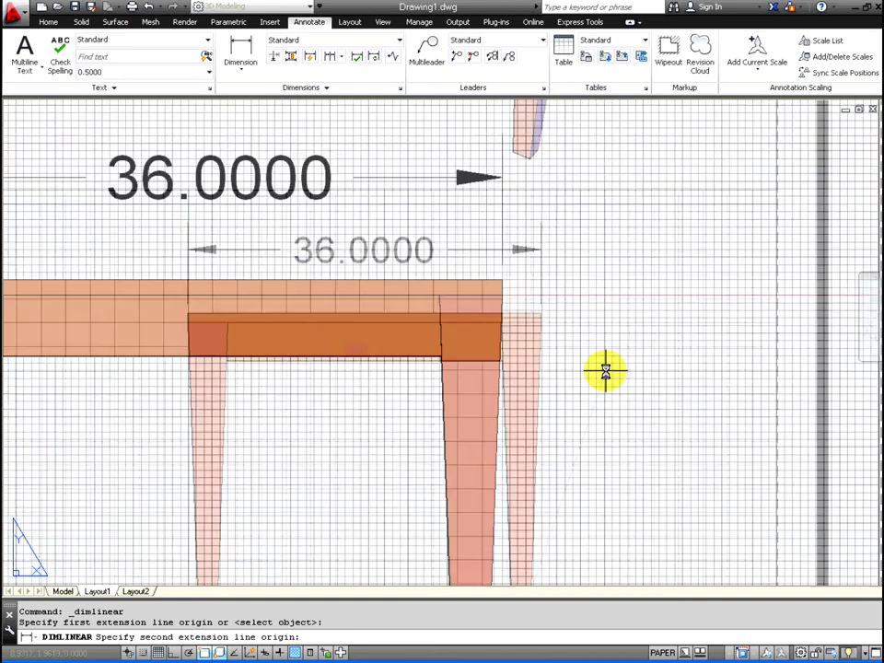
pyautogui.click(505, 280)
pyautogui.scroll(-3, 549, 296)
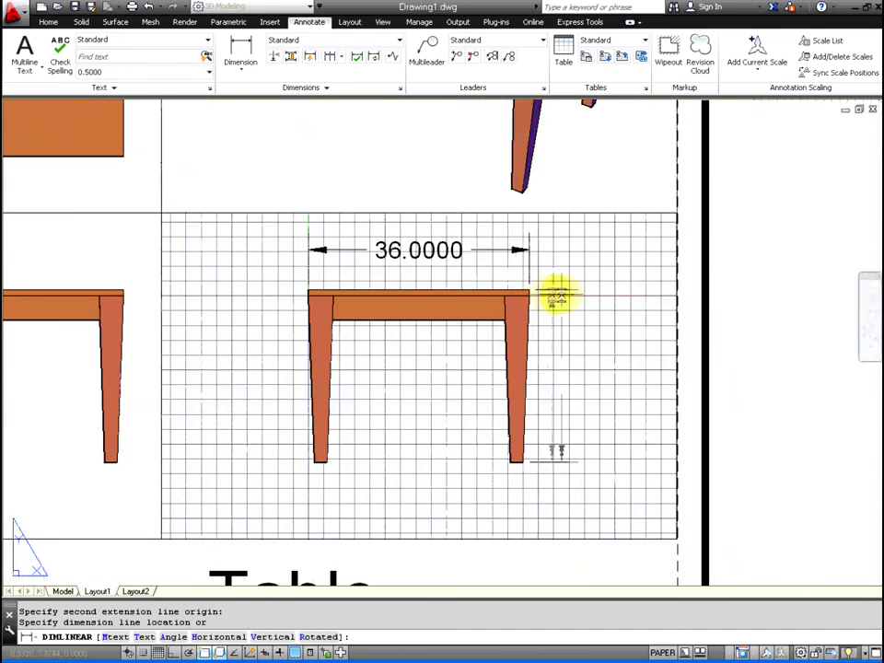
pyautogui.click(597, 299)
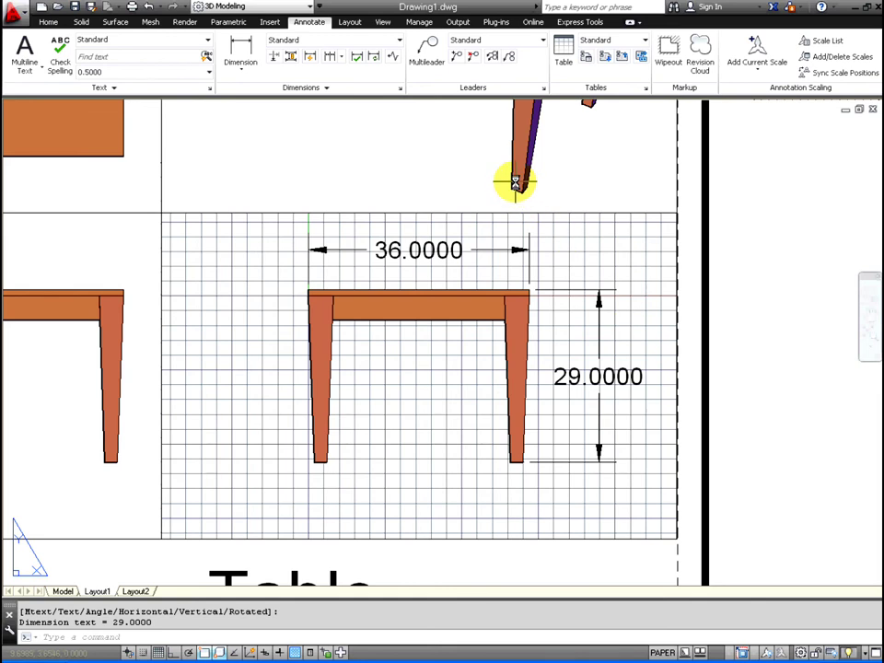
# Add the 28.0000 left leg height dimension, placed left of the table.
pyautogui.click(239, 60)
pyautogui.scroll(4, 306, 291)
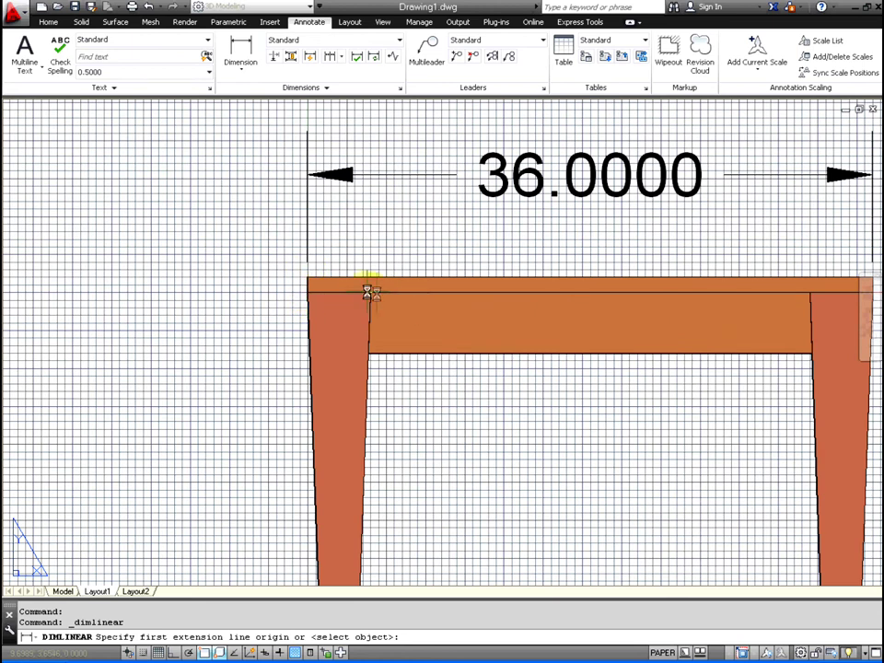
pyautogui.scroll(3, 307, 308)
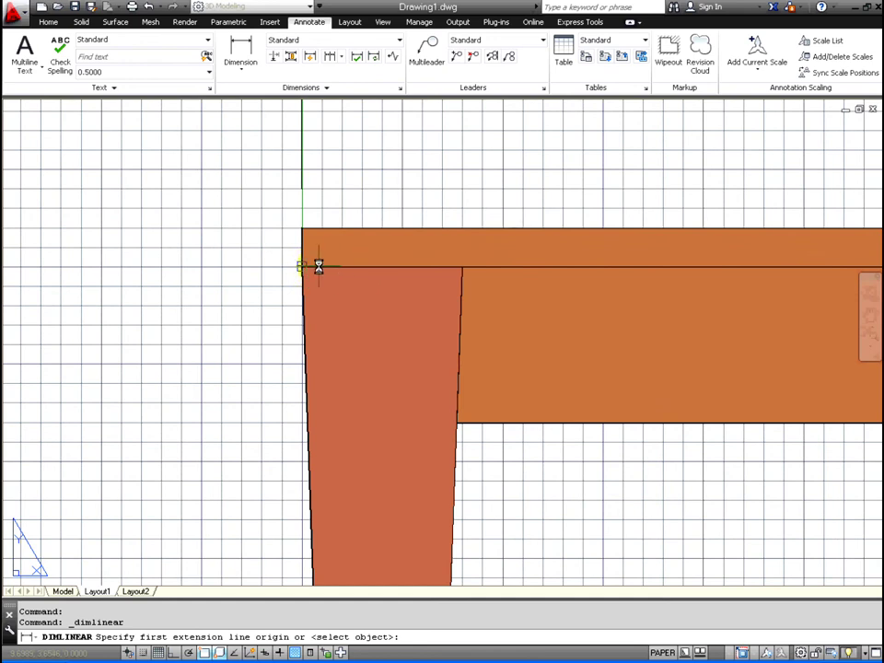
pyautogui.click(304, 267)
pyautogui.scroll(-2, 316, 275)
pyautogui.scroll(-4, 316, 275)
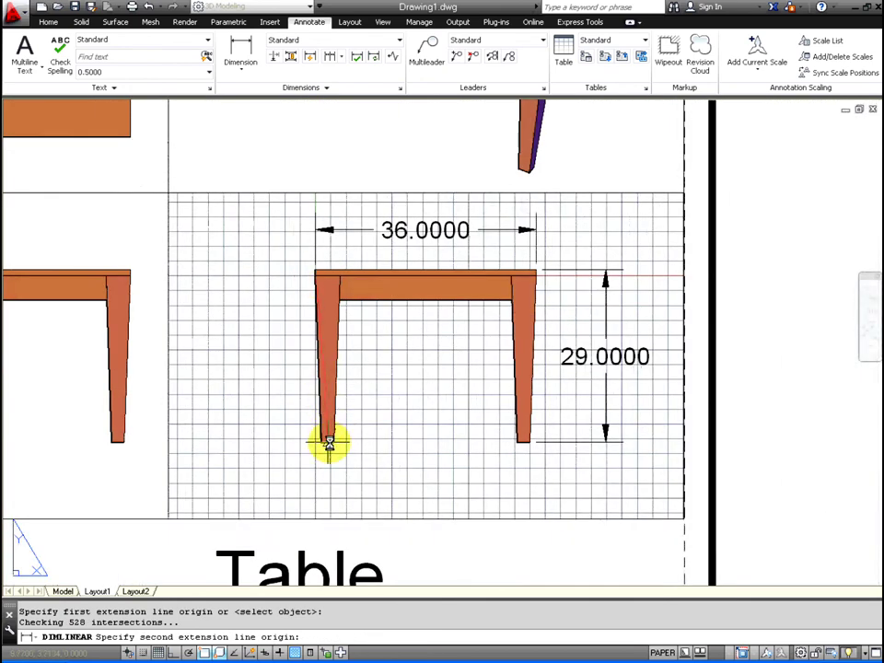
pyautogui.click(320, 442)
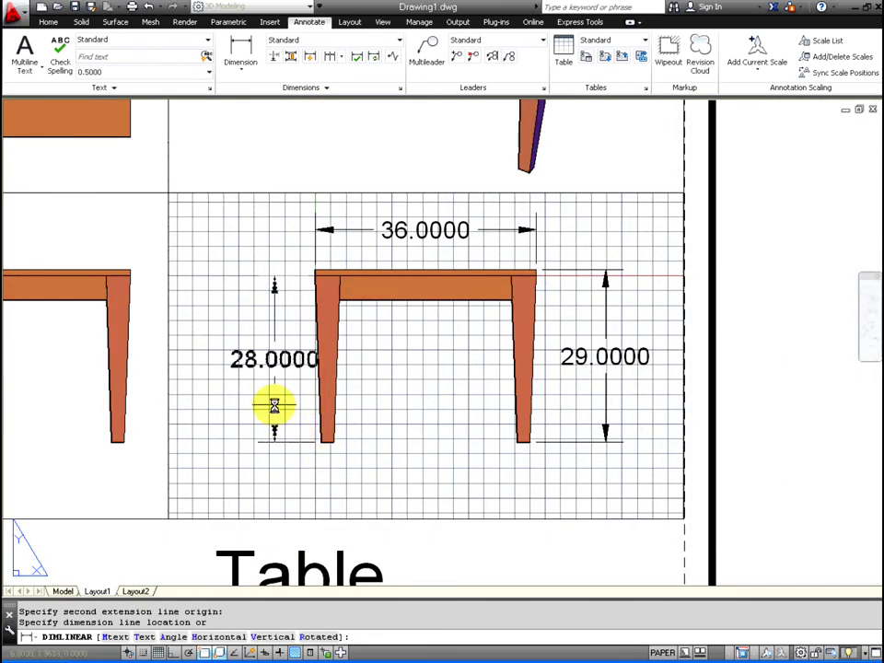
pyautogui.click(259, 405)
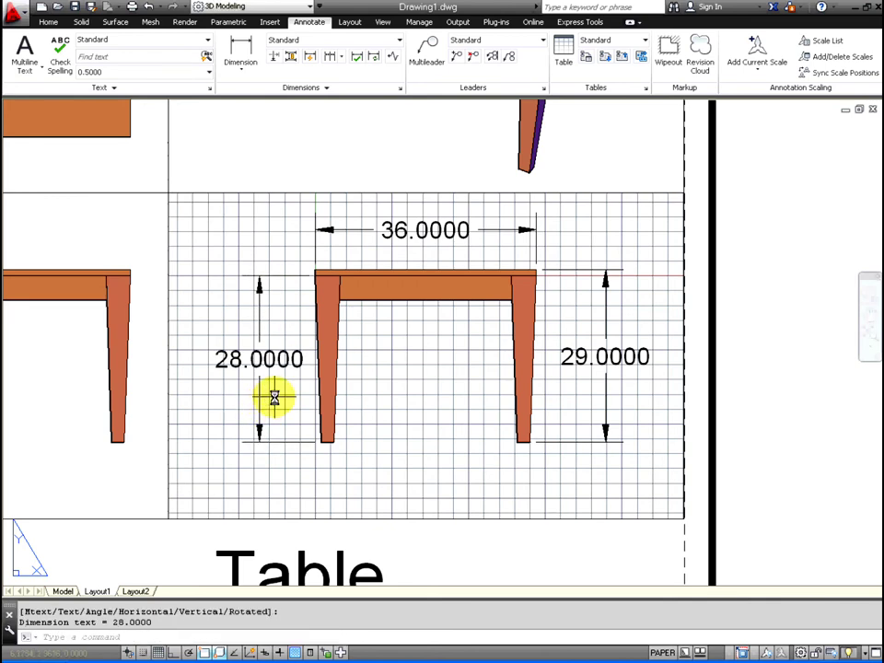
pyautogui.click(237, 72)
pyautogui.click(252, 148)
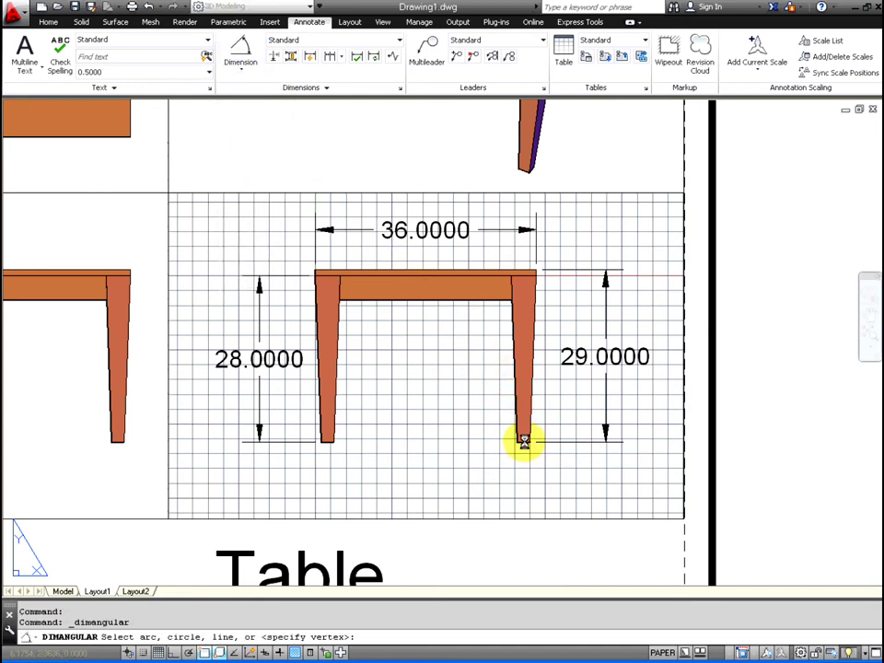
# Add an 88° angular dimension between the leg's bottom edge and slanted side.
pyautogui.scroll(4, 523, 443)
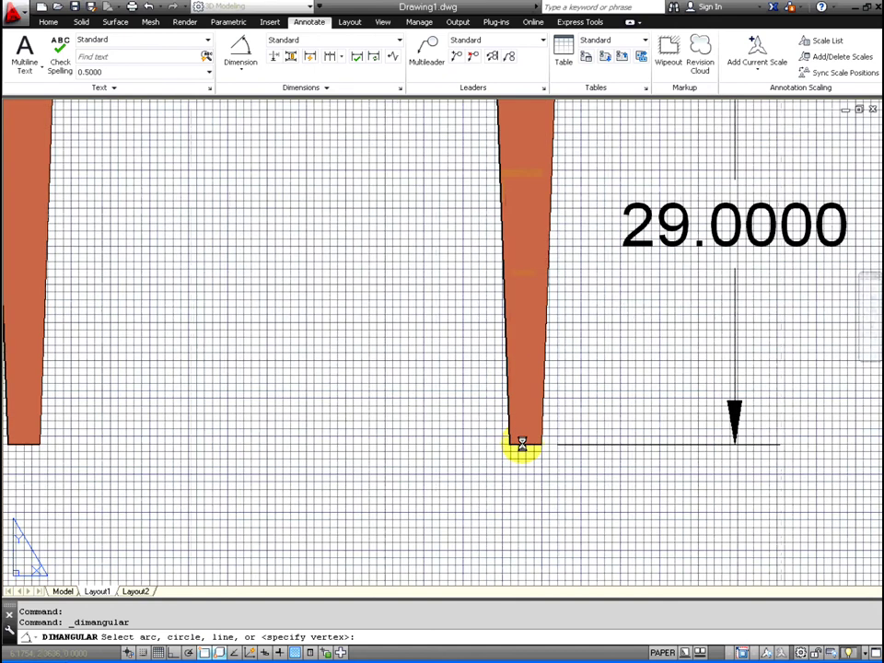
pyautogui.click(522, 444)
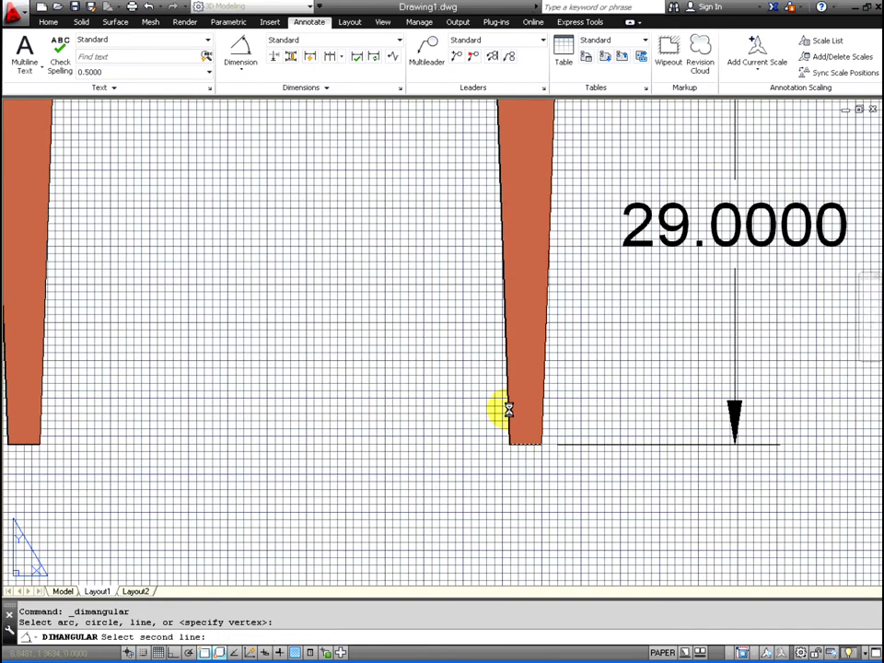
pyautogui.click(508, 408)
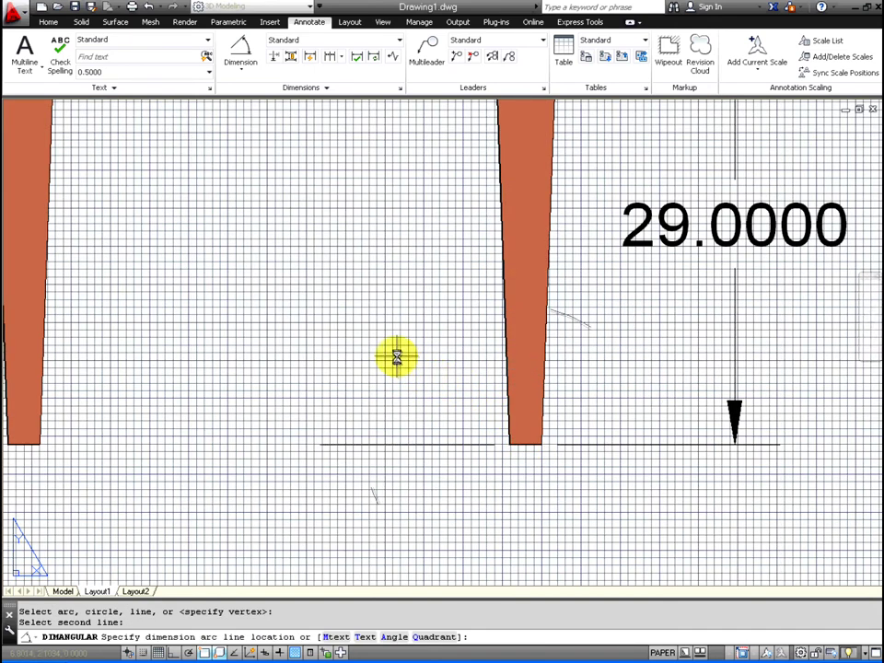
pyautogui.click(340, 249)
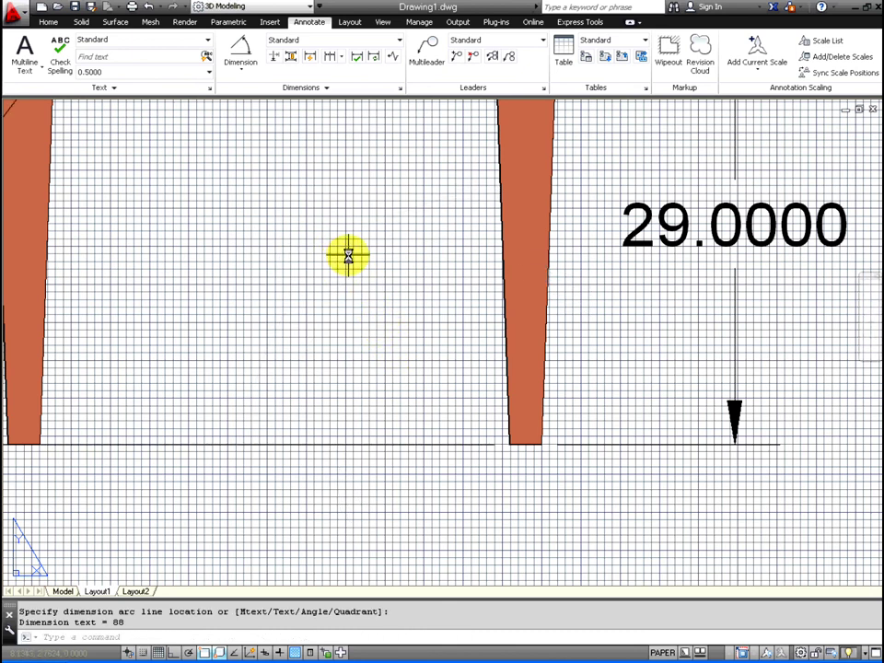
pyautogui.scroll(-4, 347, 255)
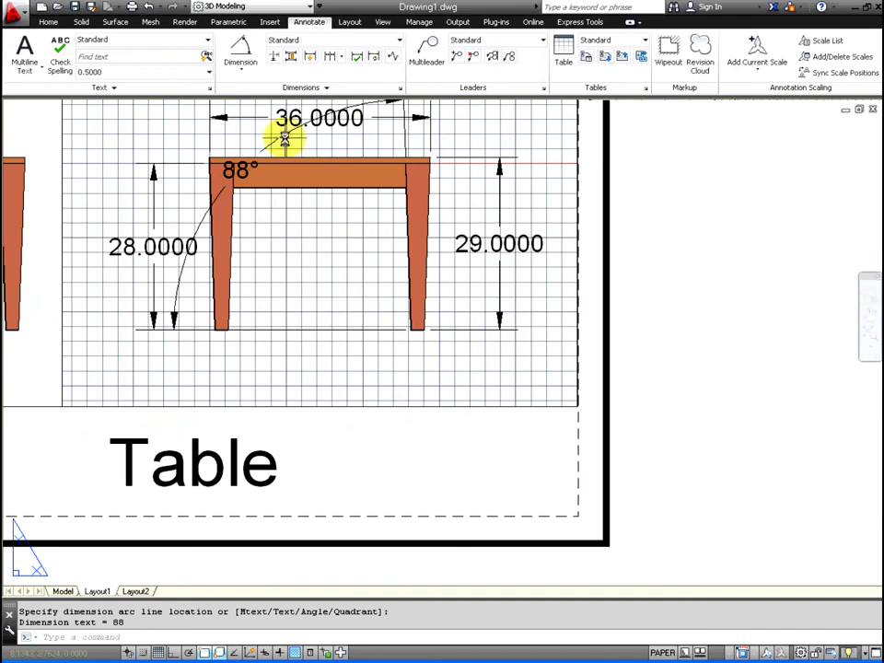
# Move the 88° label between the table legs and clear the selection.
pyautogui.click(248, 165)
pyautogui.click(241, 170)
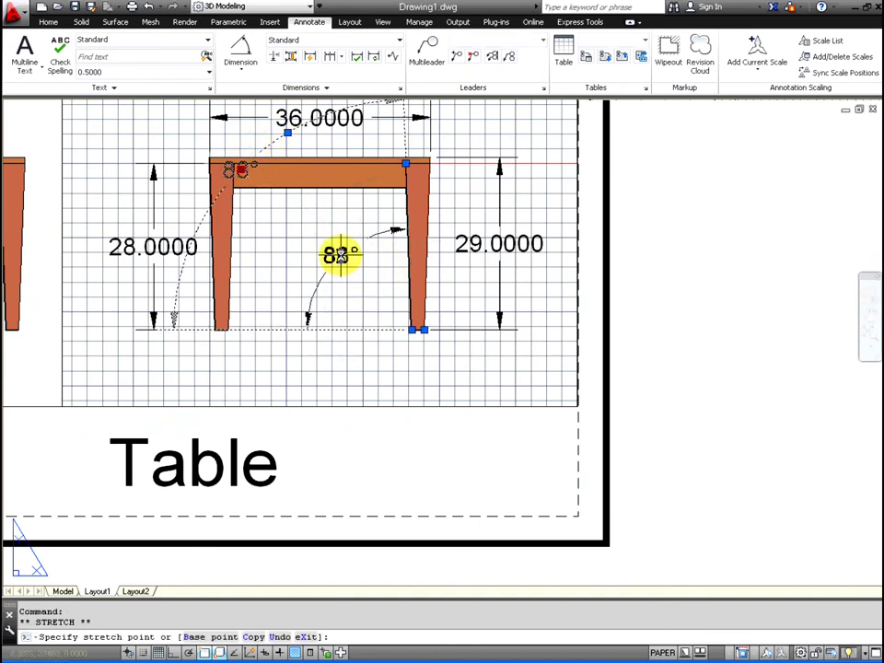
pyautogui.click(339, 255)
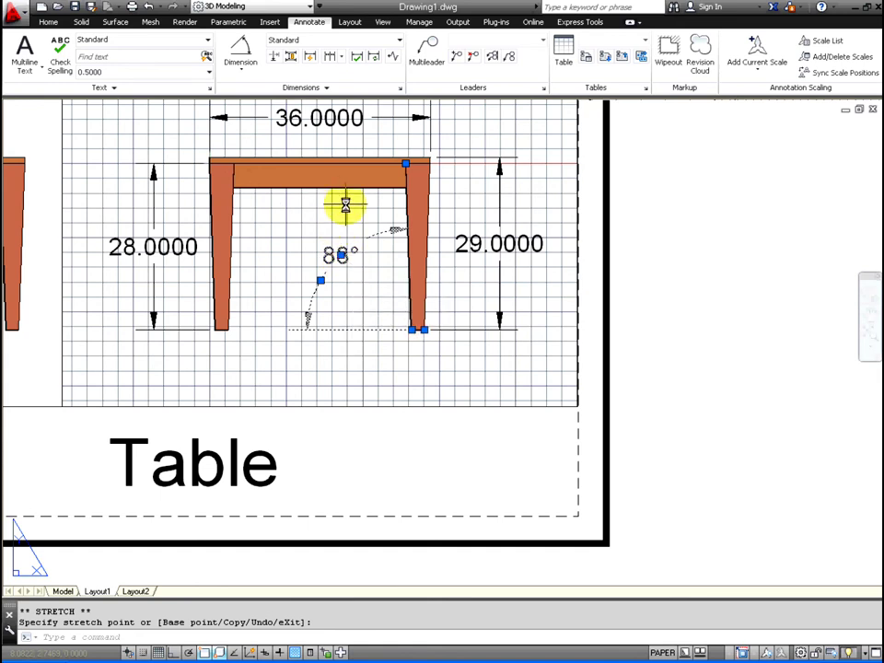
pyautogui.scroll(-2, 340, 198)
pyautogui.press('Escape')
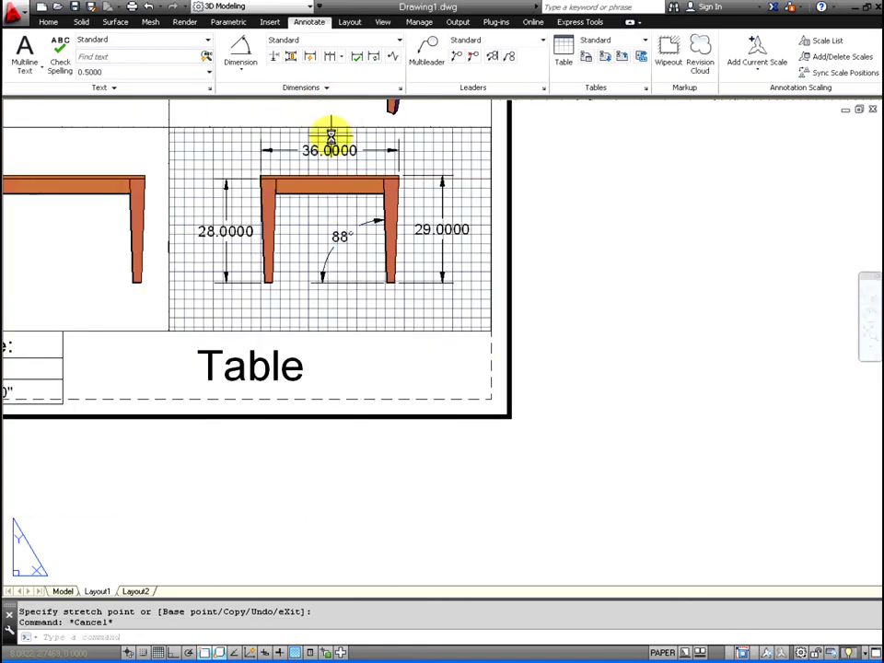
pyautogui.scroll(-5, 330, 134)
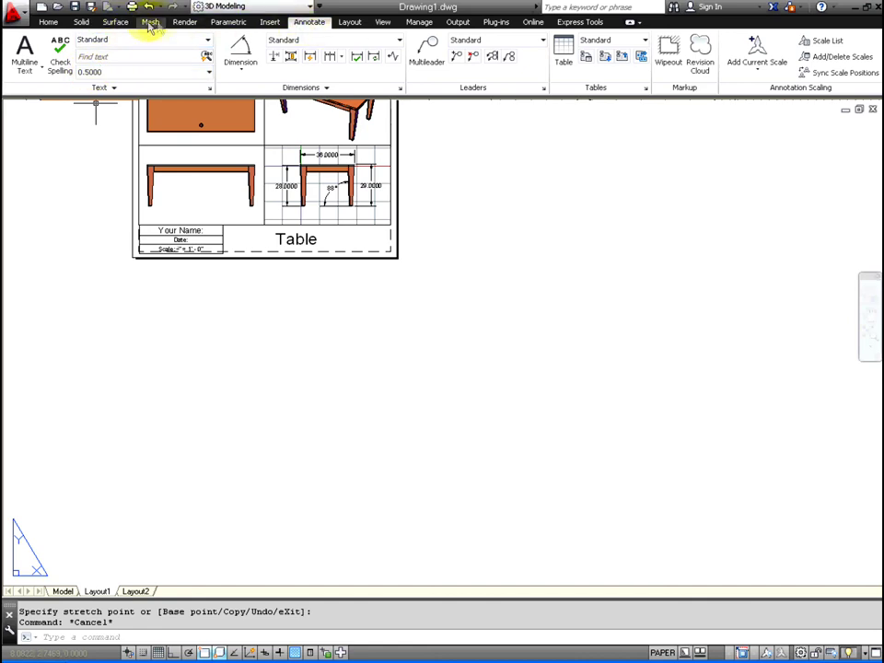
pyautogui.click(383, 23)
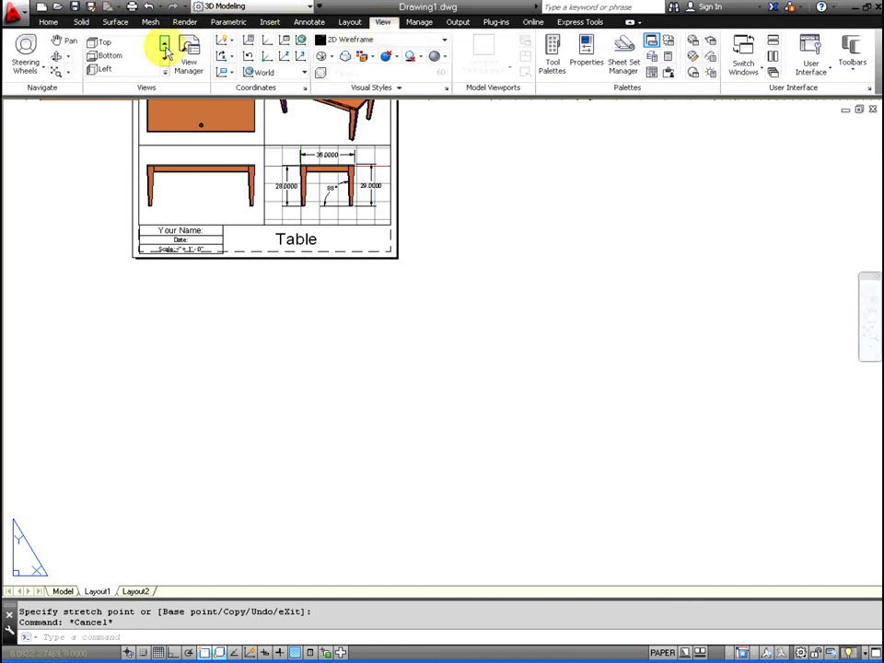
pyautogui.click(66, 71)
# Fit the sheet, then dimension the top view's tabletop hole as R1.2500, label below it.
pyautogui.click(73, 95)
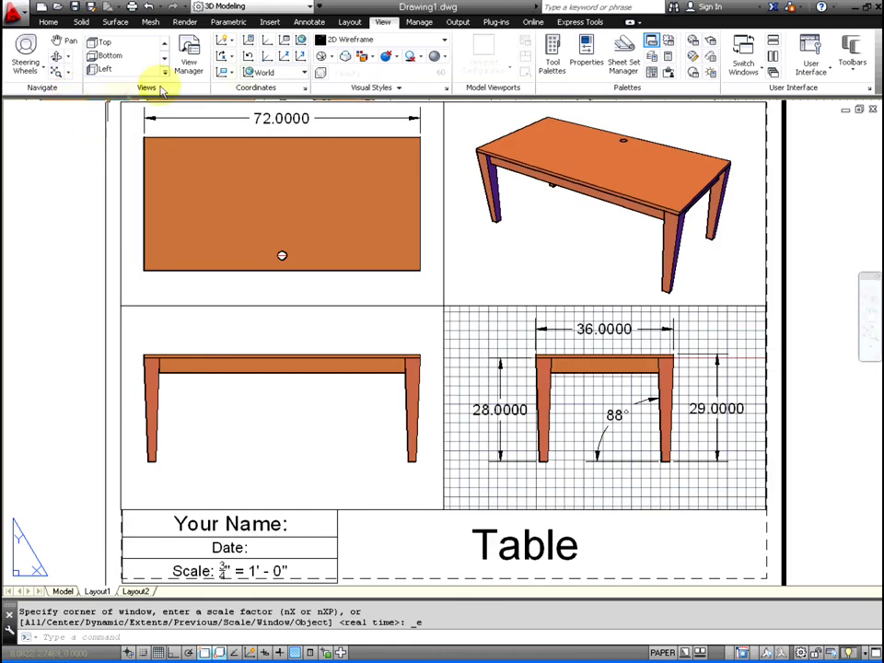
pyautogui.click(309, 22)
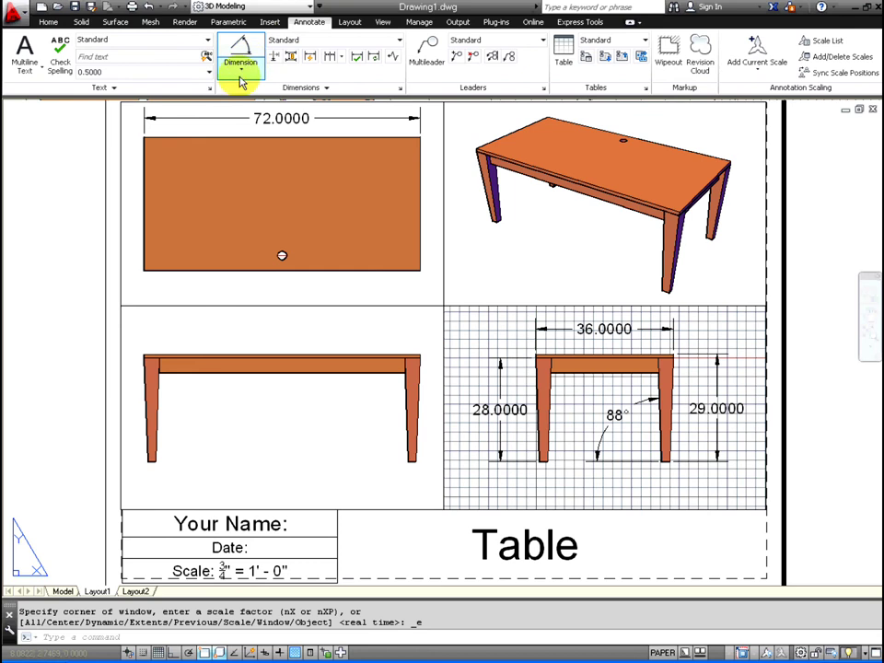
pyautogui.click(239, 79)
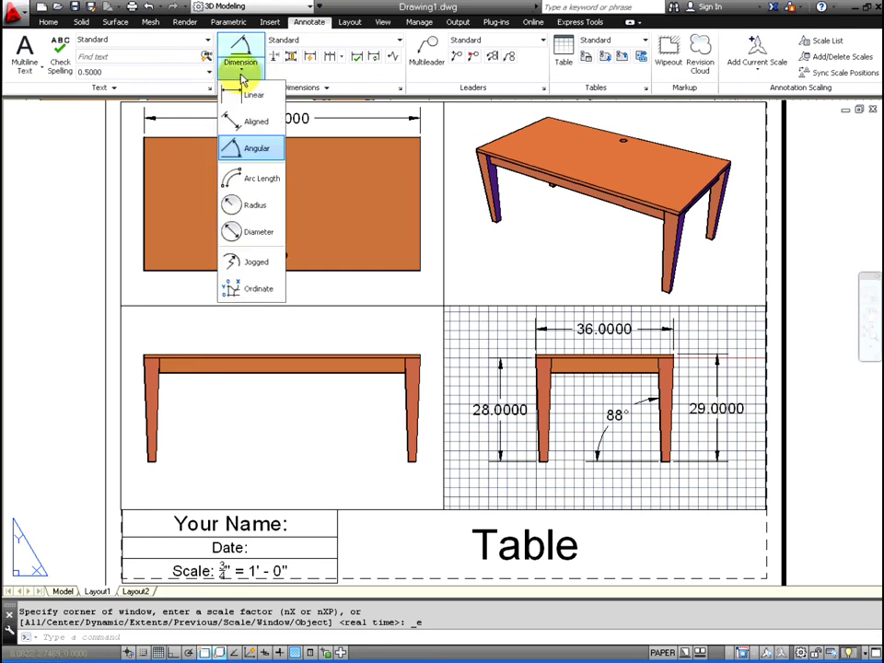
pyautogui.click(253, 204)
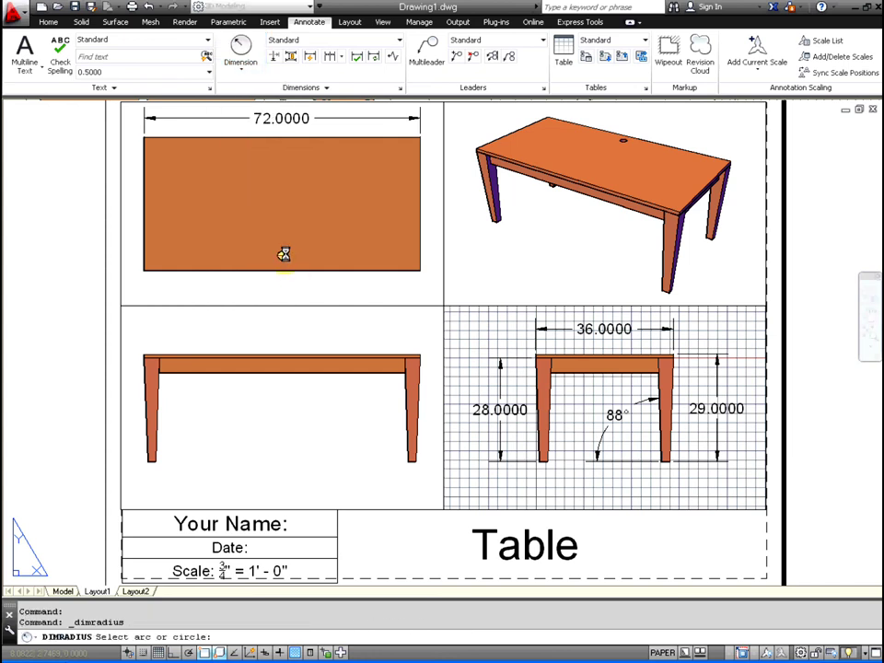
pyautogui.click(284, 254)
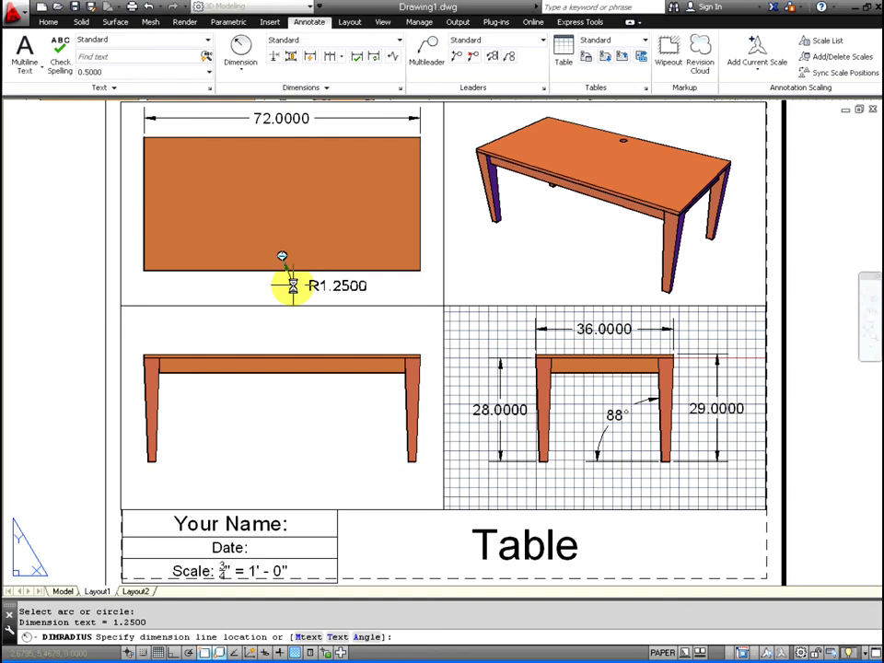
pyautogui.click(292, 286)
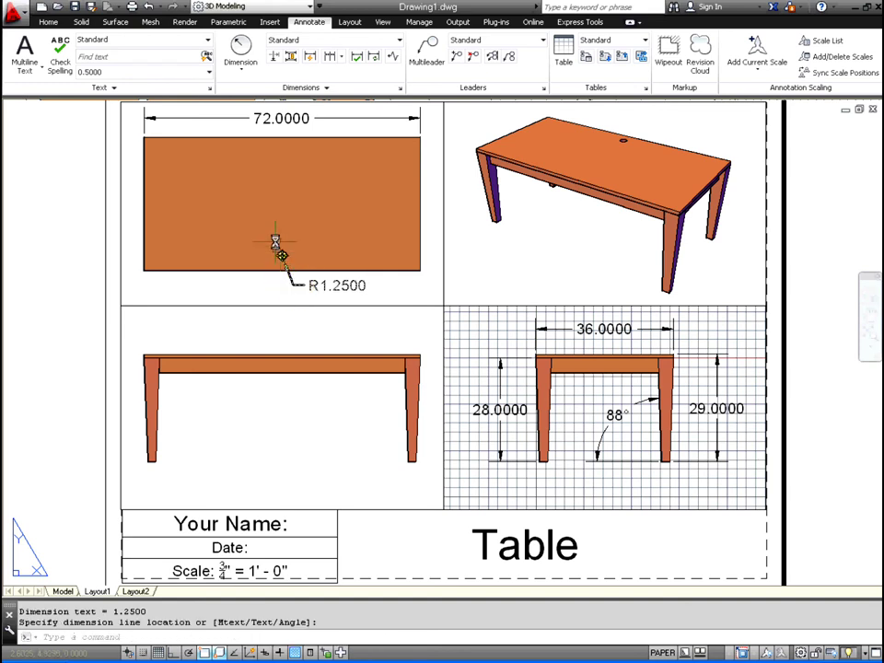
pyautogui.click(244, 76)
# Add a 24.0000 vertical linear dimension from the apron underside to the leg foot in the front view.
pyautogui.click(249, 94)
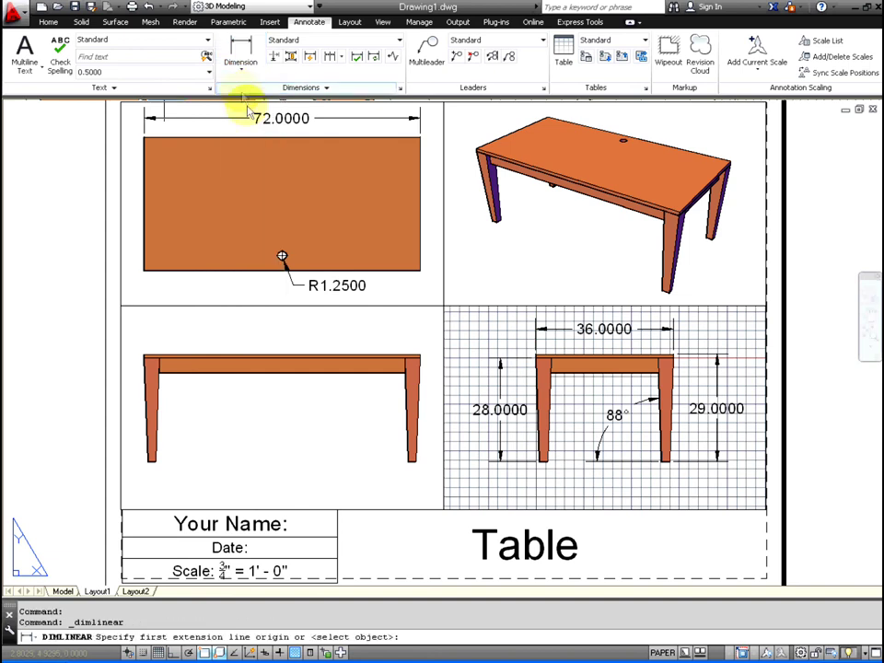
pyautogui.click(401, 372)
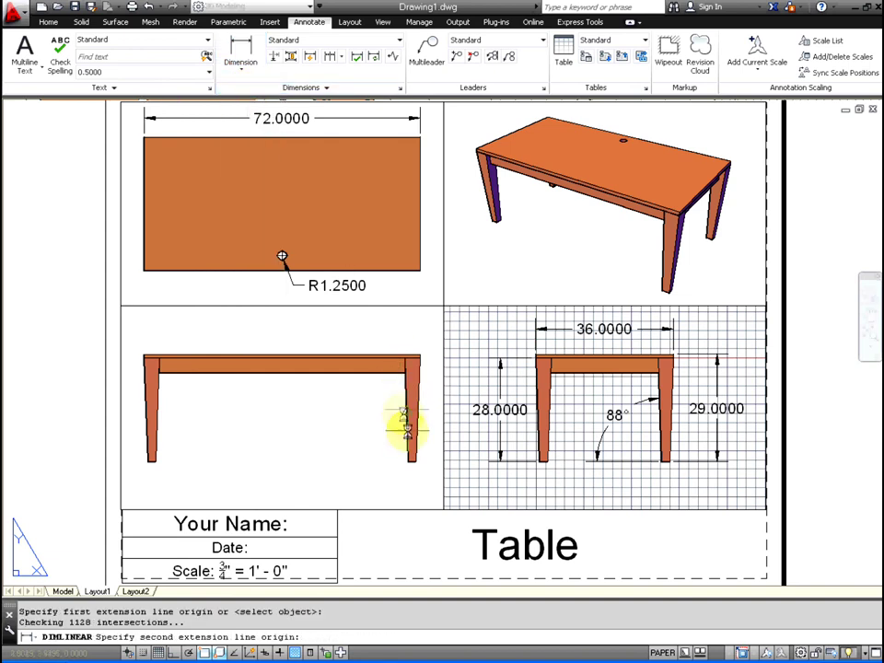
pyautogui.click(406, 463)
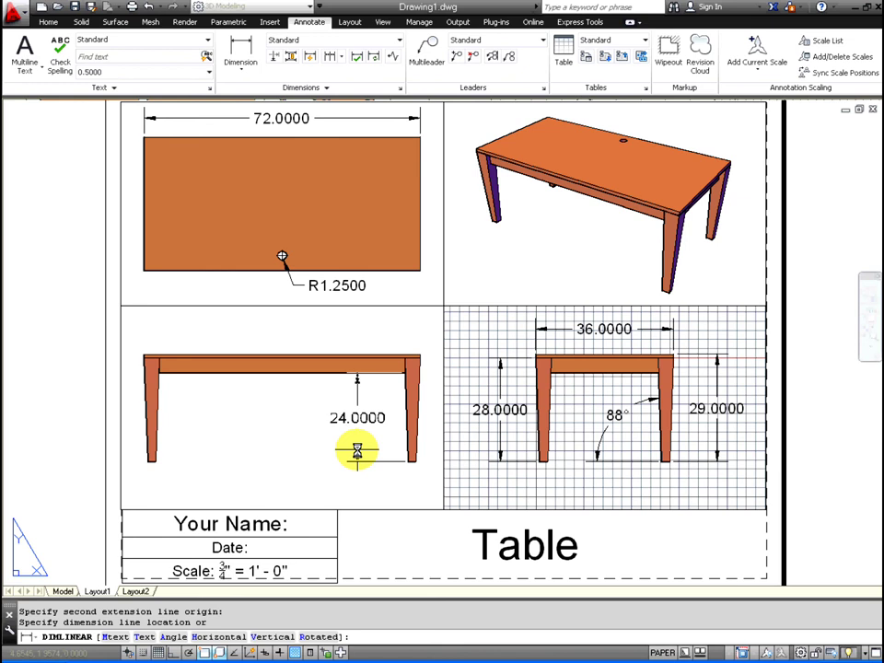
pyautogui.click(356, 451)
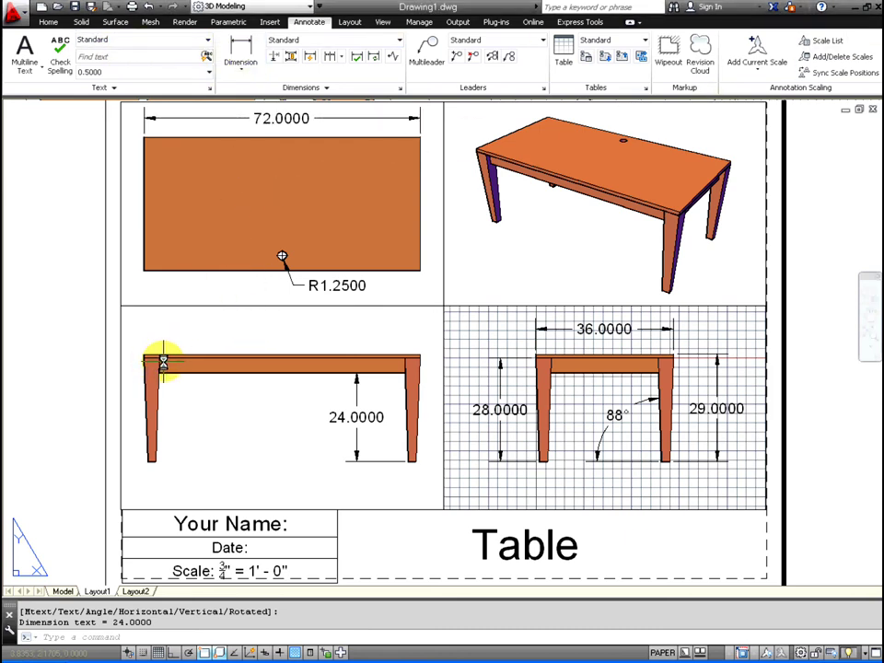
pyautogui.scroll(5, 164, 361)
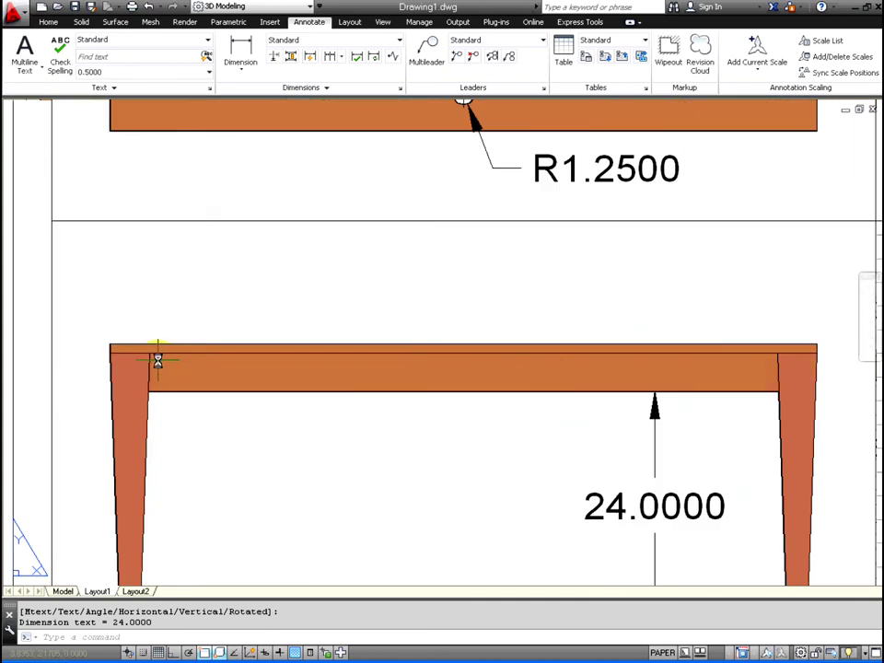
# Add a 4.0000 linear dimension from the tabletop top corner to the apron bottom.
pyautogui.click(245, 76)
pyautogui.click(247, 94)
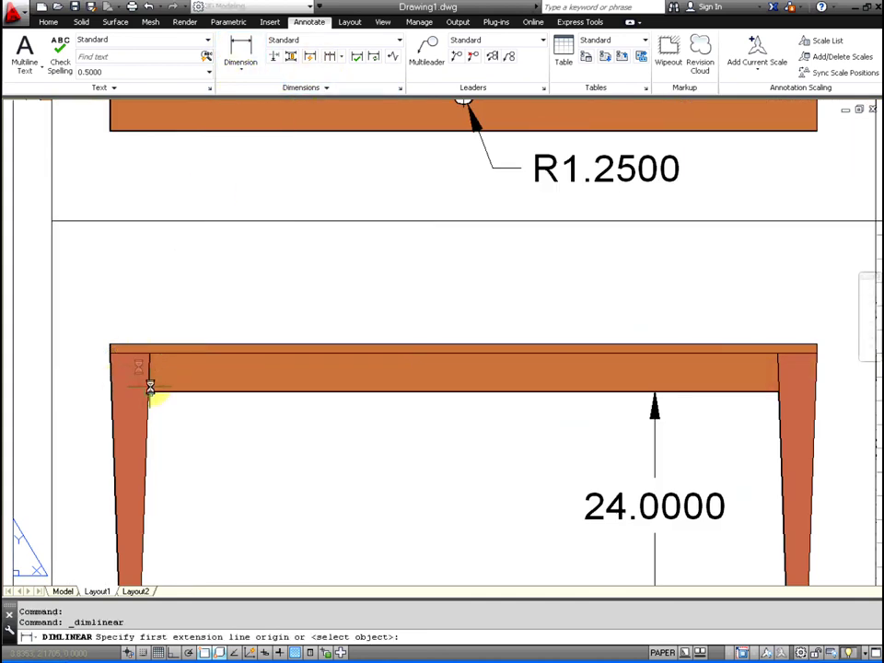
pyautogui.click(165, 353)
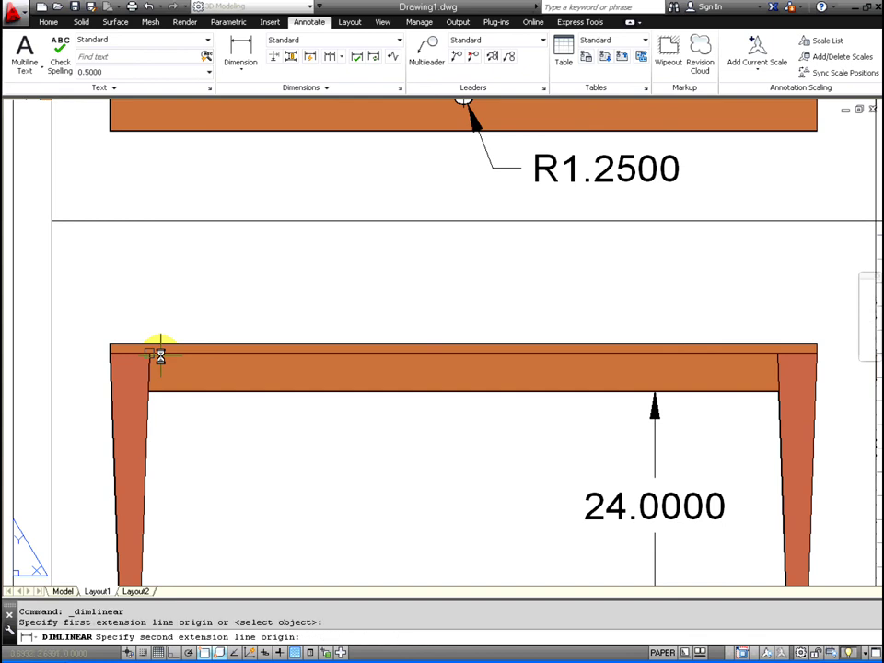
pyautogui.click(149, 390)
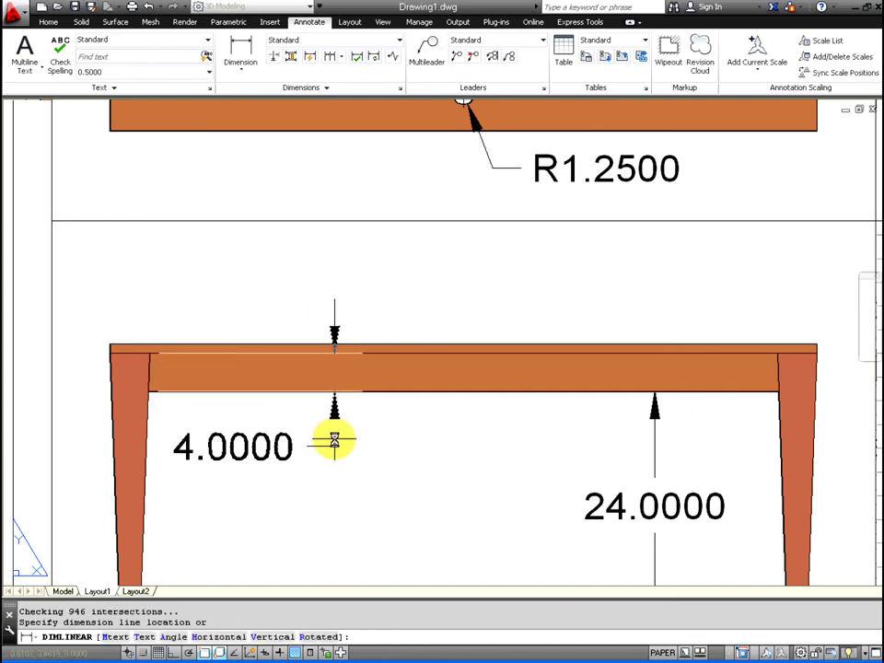
pyautogui.click(335, 441)
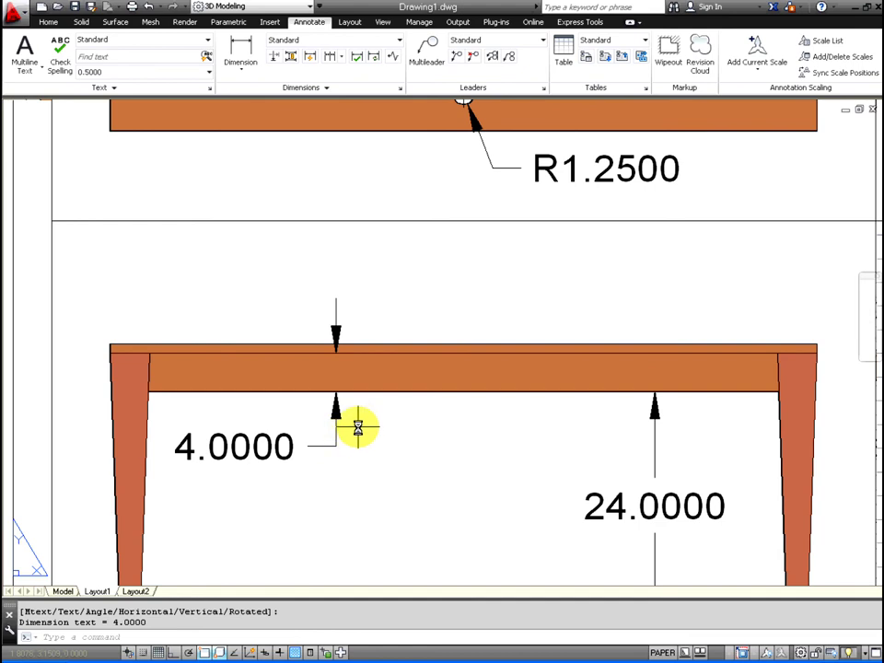
pyautogui.click(382, 21)
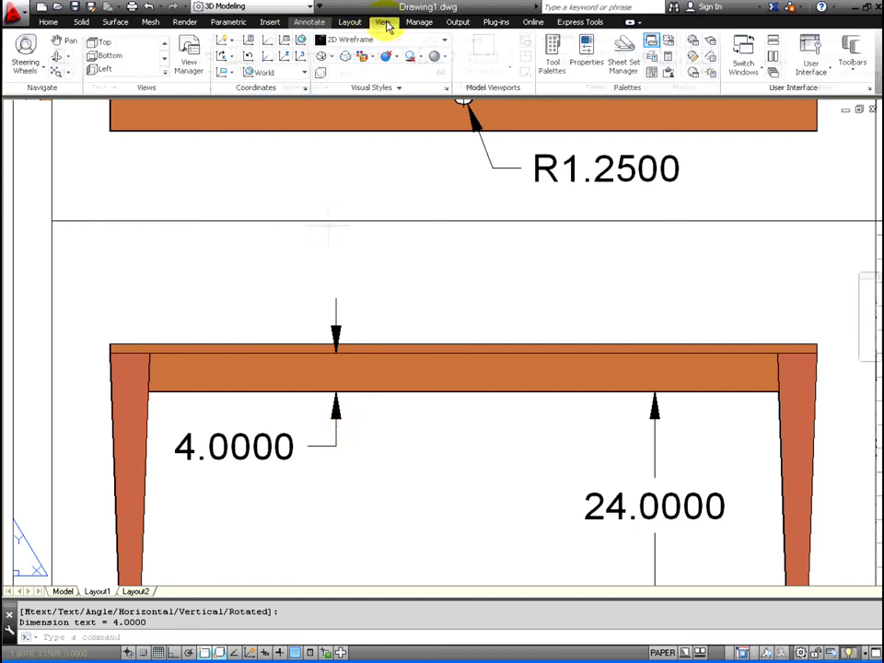
# Select all seven dimensions (72, R1.25, 4, 24, 28, 36, 29) and open their Properties.
pyautogui.click(57, 74)
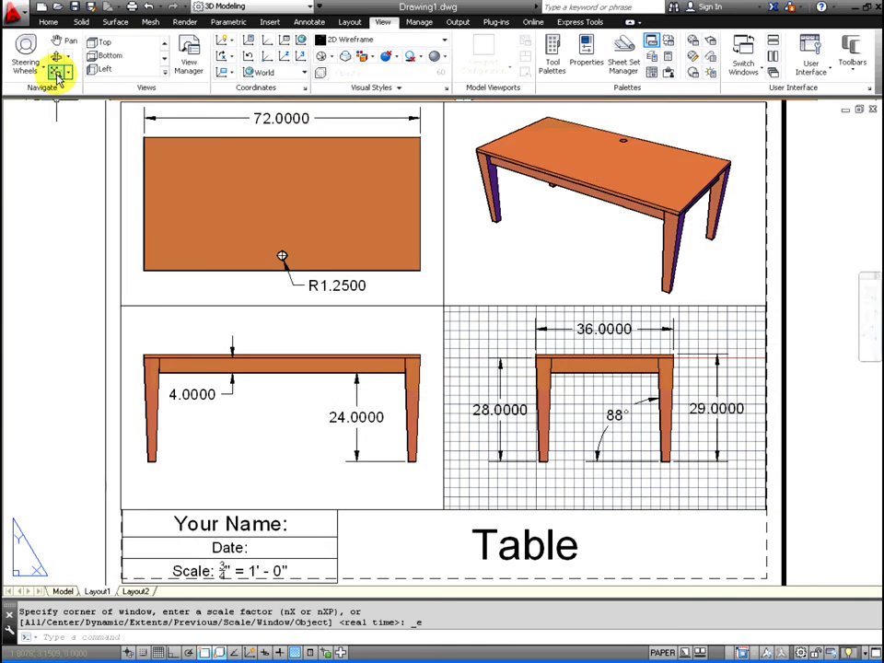
pyautogui.click(264, 119)
pyautogui.click(334, 285)
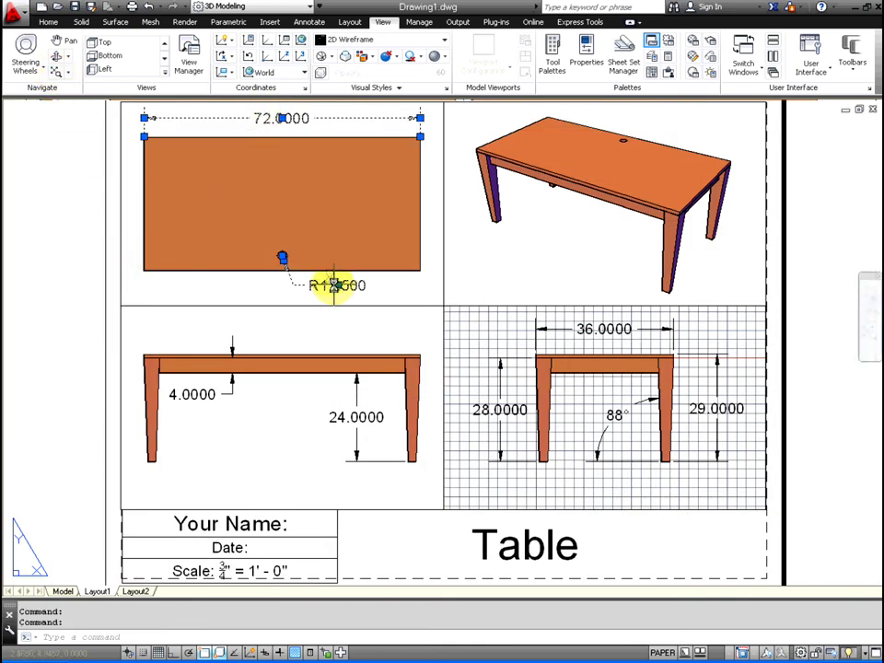
pyautogui.click(210, 400)
pyautogui.click(330, 426)
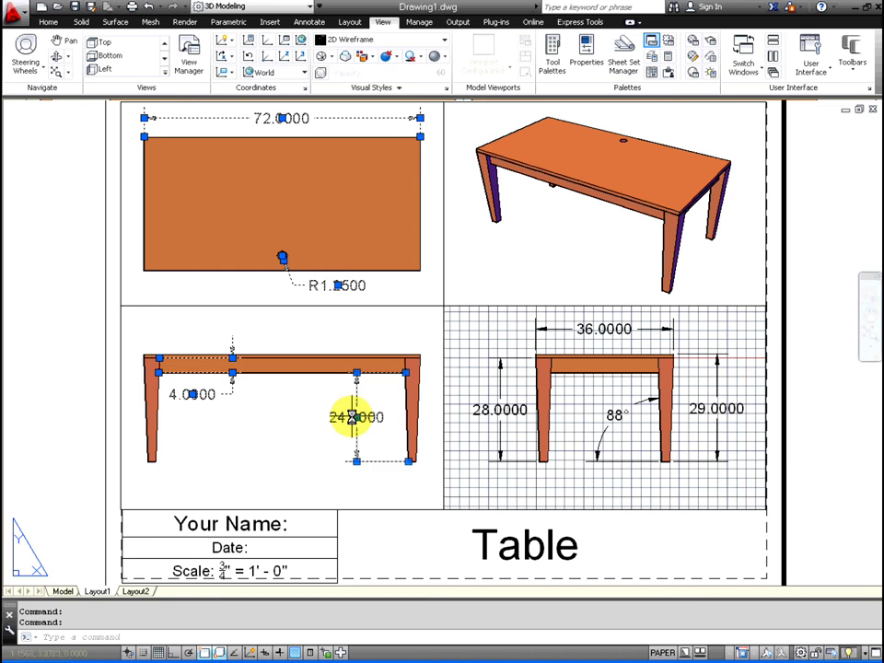
pyautogui.click(518, 416)
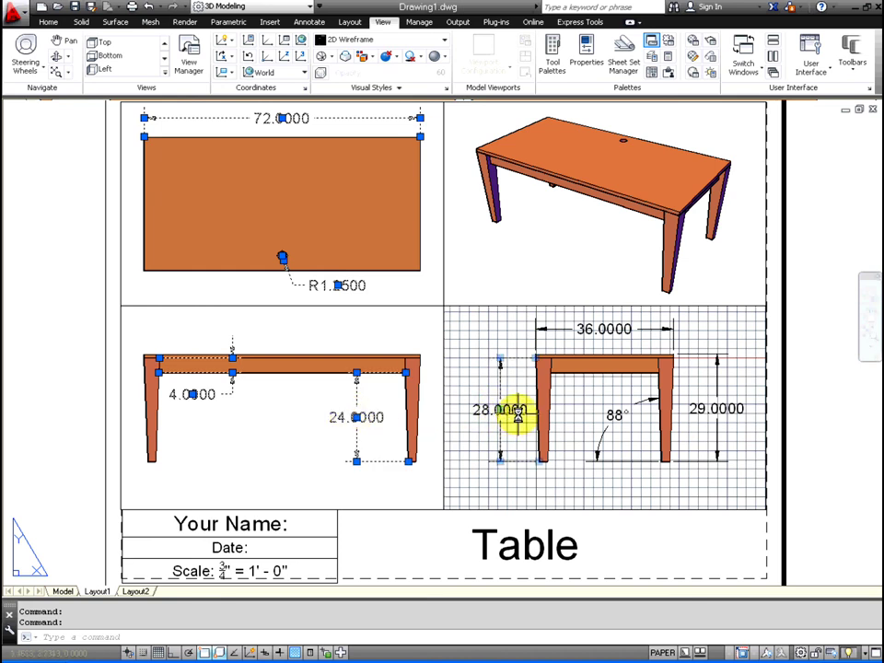
pyautogui.click(592, 343)
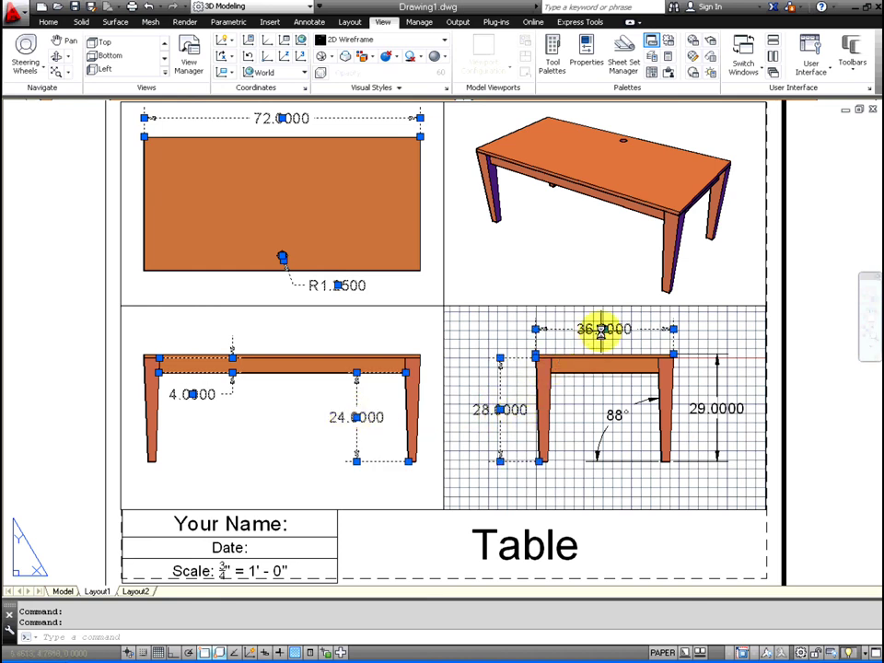
pyautogui.click(704, 409)
pyautogui.rightClick(704, 407)
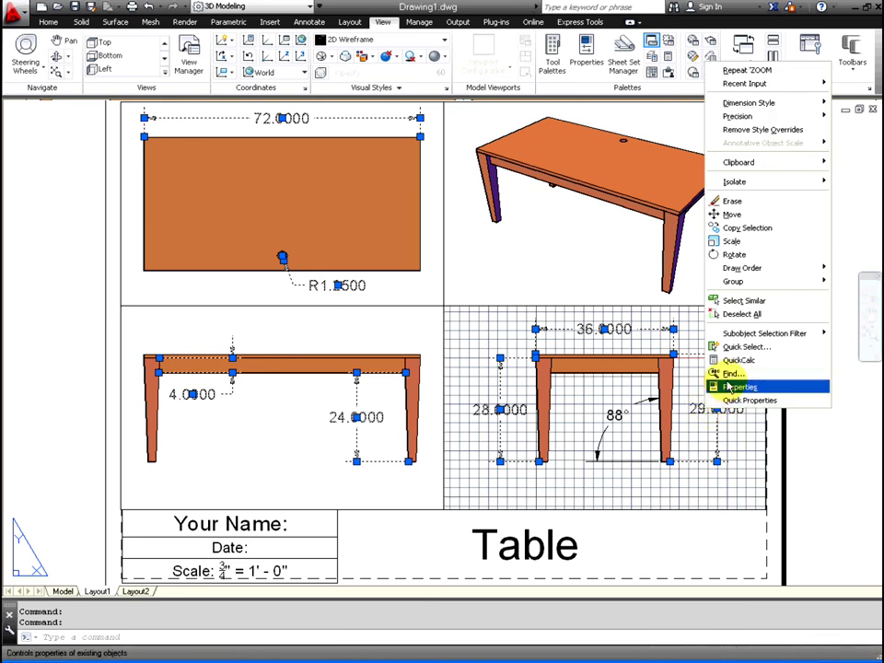
pyautogui.click(736, 386)
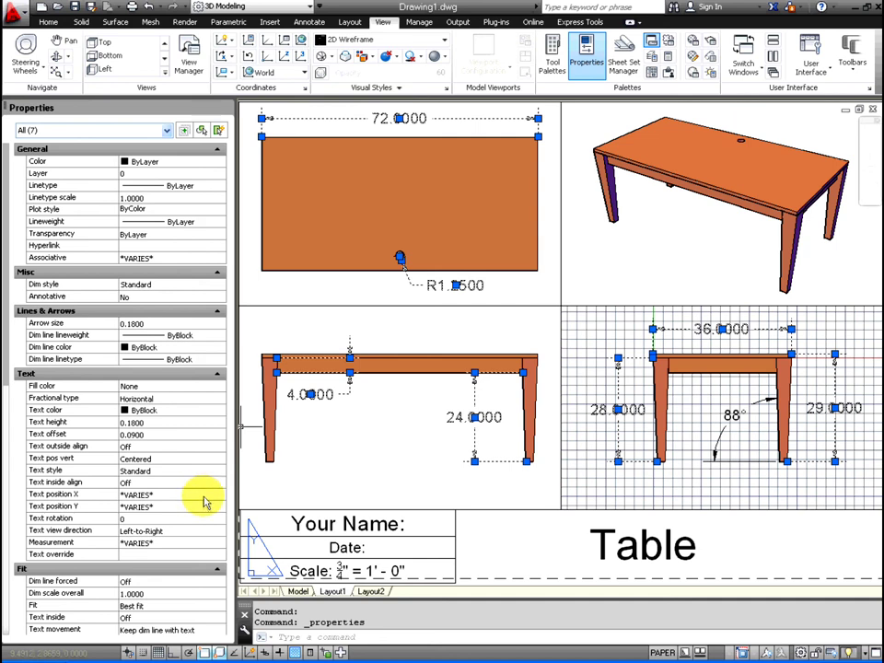
# Set the dimensions' primary units precision to 0.00, then clear the selection and close Properties.
pyautogui.click(210, 529)
pyautogui.click(219, 543)
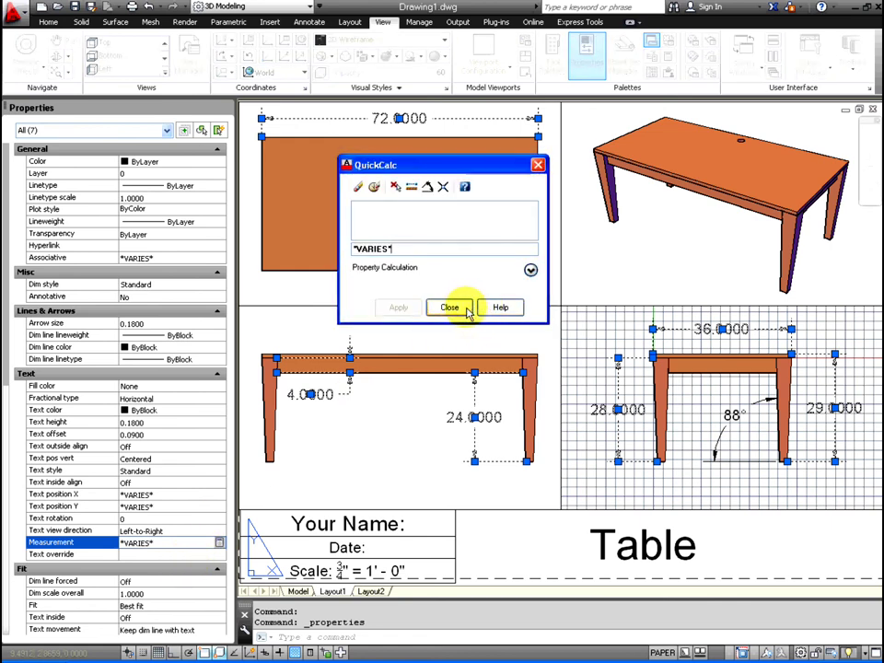
pyautogui.click(466, 310)
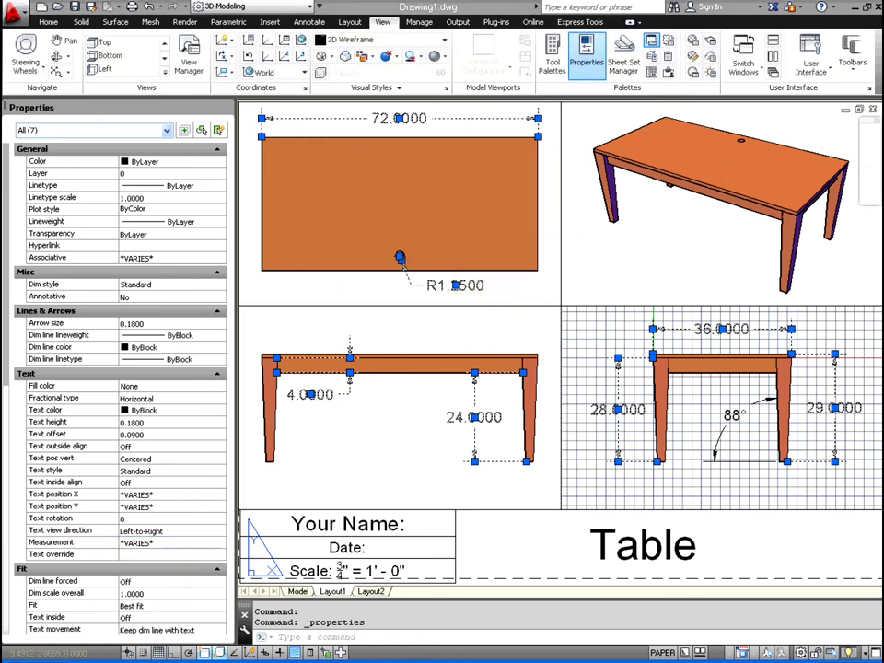
pyautogui.click(213, 572)
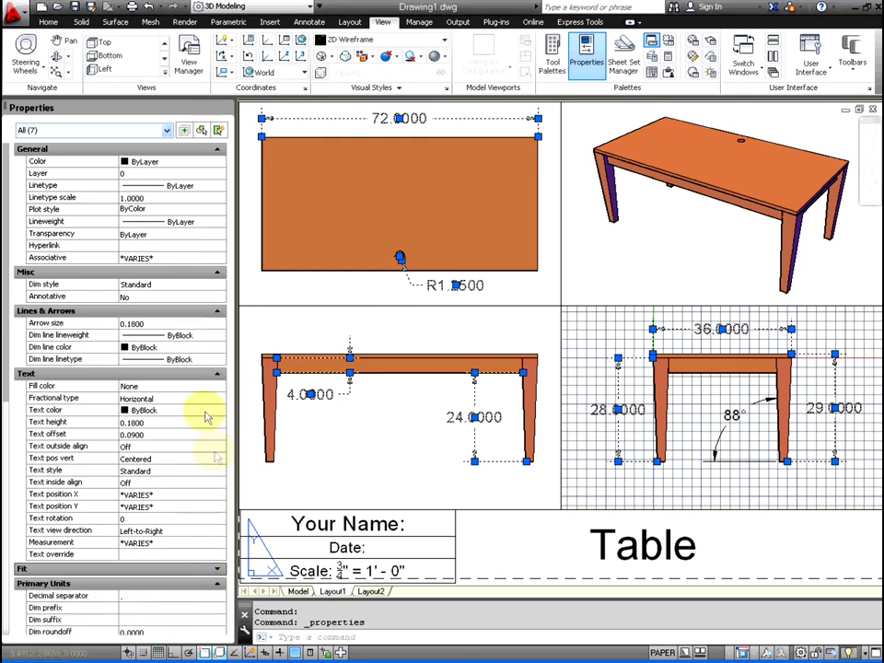
pyautogui.click(217, 380)
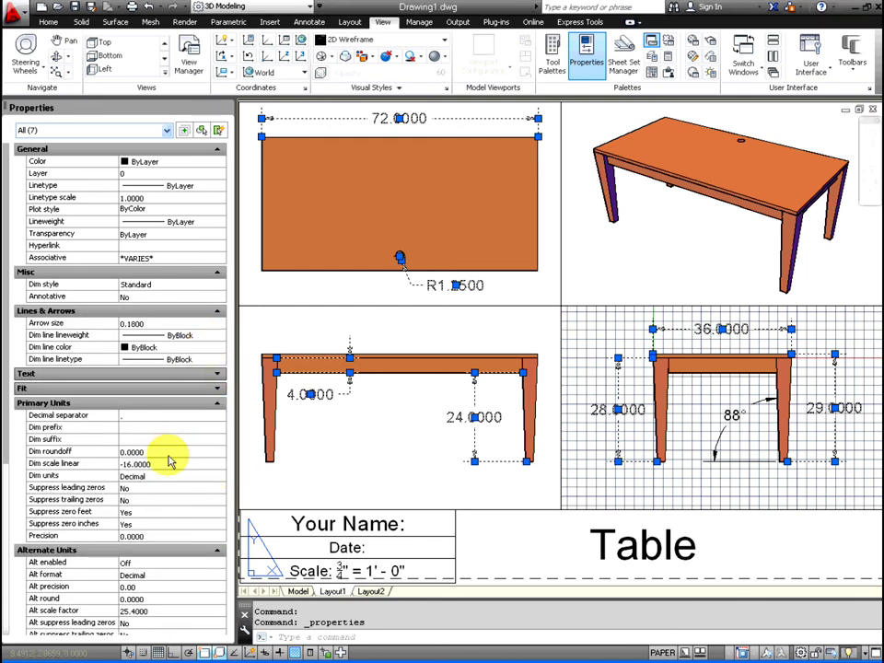
pyautogui.click(181, 535)
pyautogui.click(221, 535)
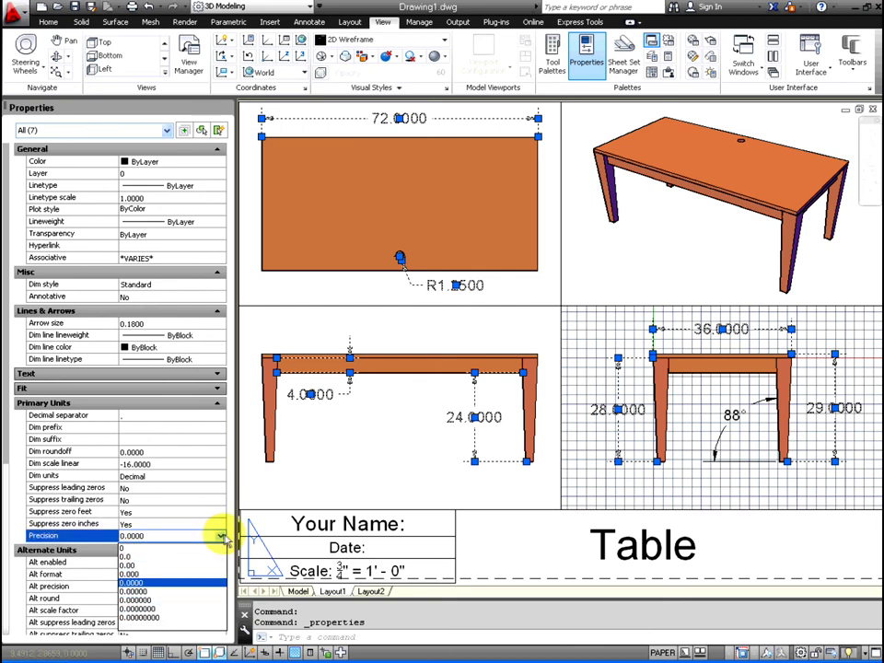
pyautogui.click(195, 572)
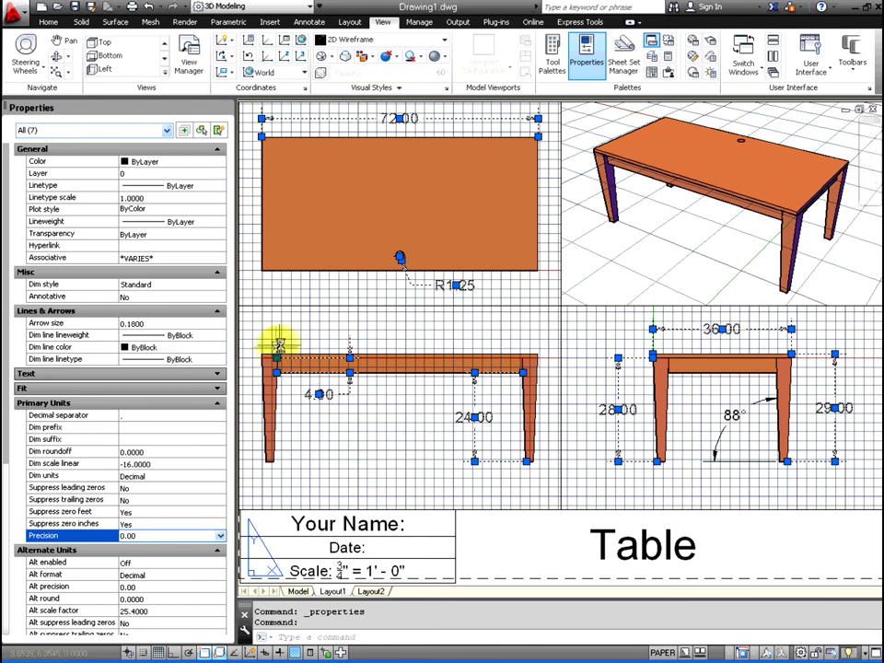
pyautogui.press('Escape')
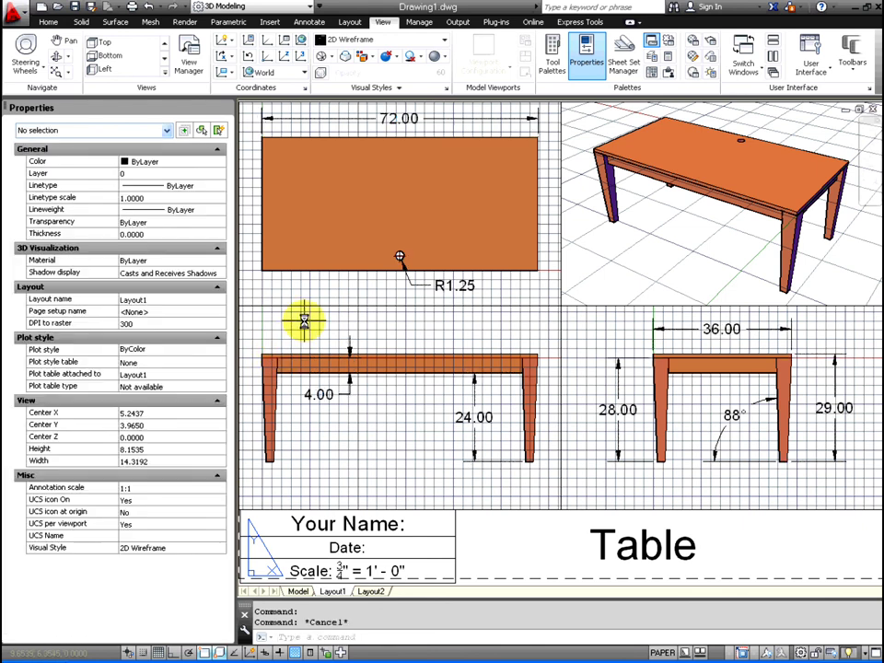
pyautogui.click(225, 108)
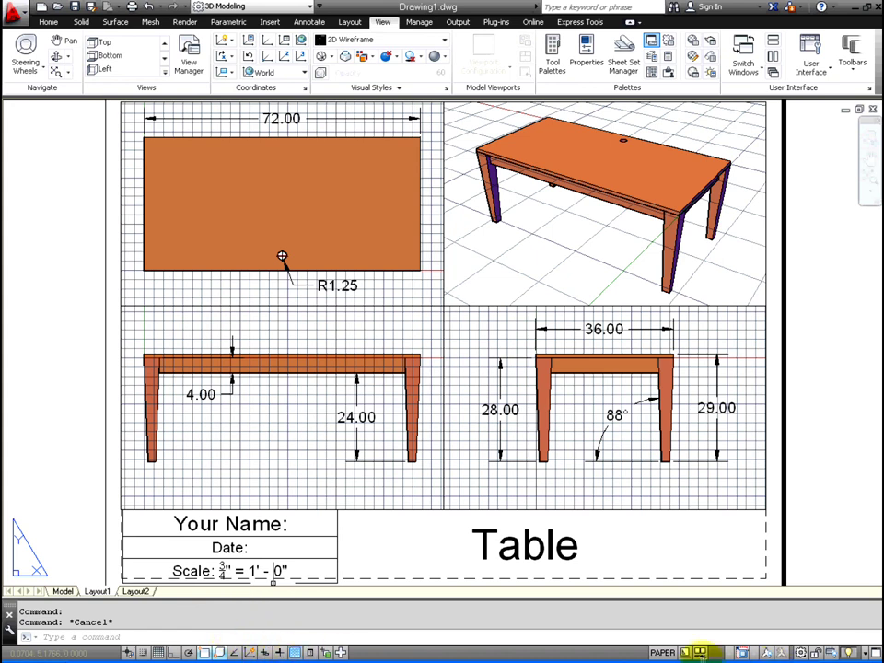
# View the 3D table in model space from SW Isometric, orbit it, then switch to Top view.
pyautogui.click(63, 591)
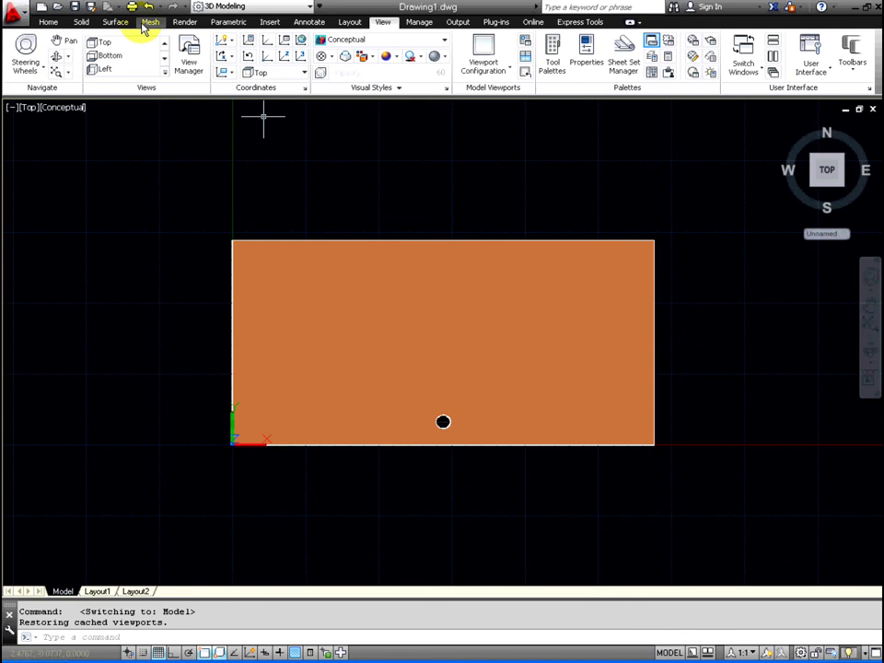
pyautogui.click(165, 72)
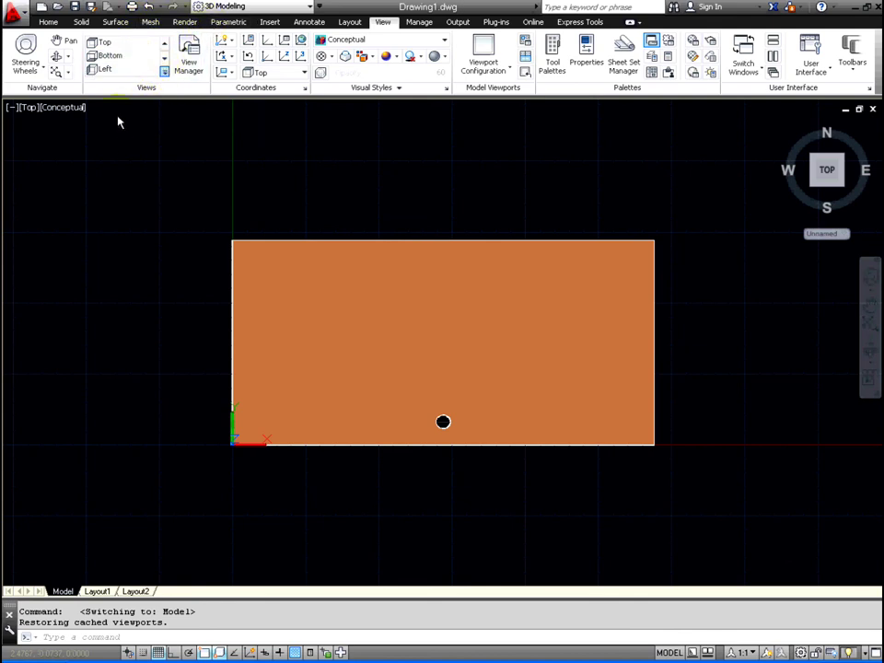
pyautogui.click(120, 42)
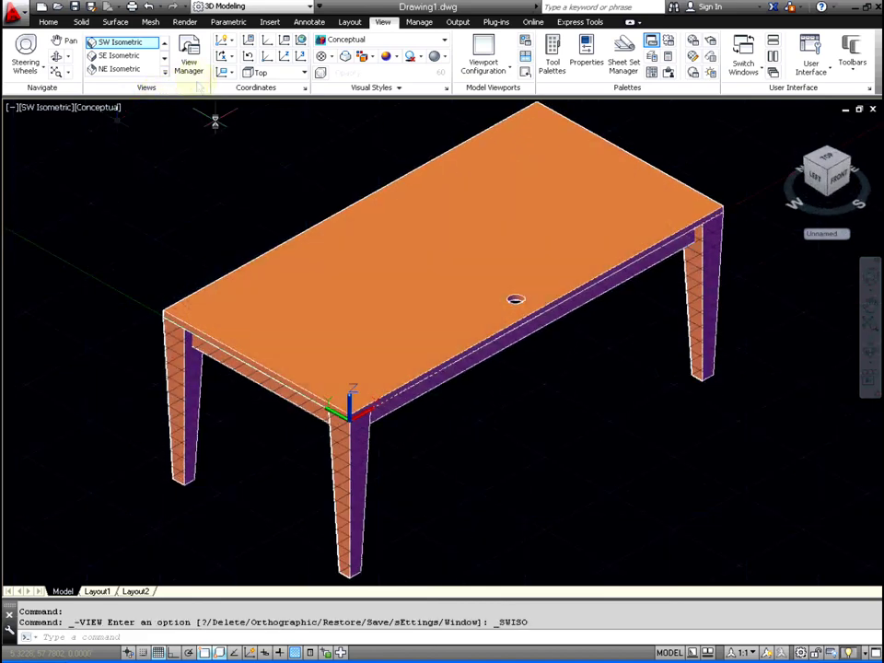
pyautogui.click(55, 57)
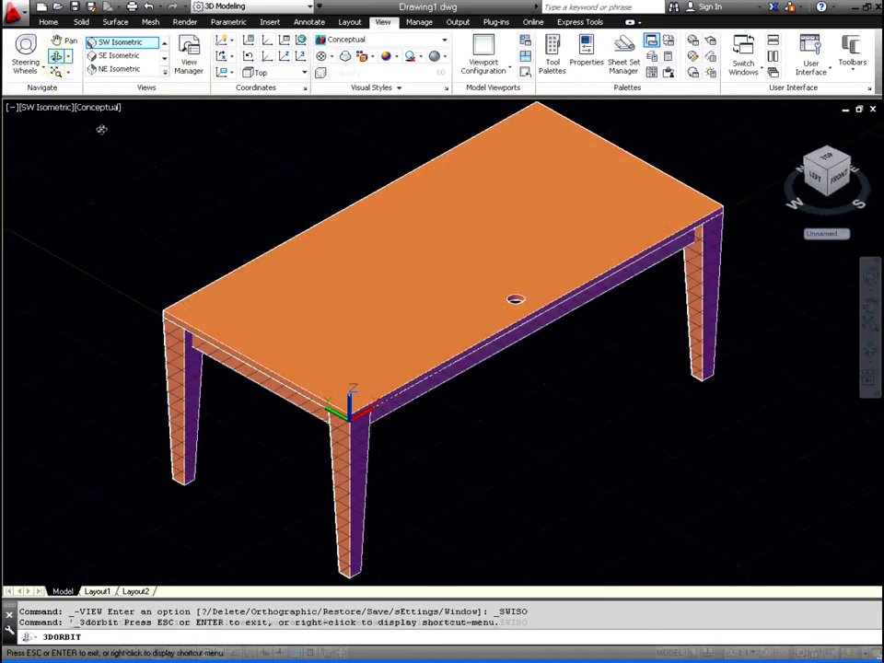
pyautogui.moveTo(276, 276); pyautogui.dragTo(592, 309)
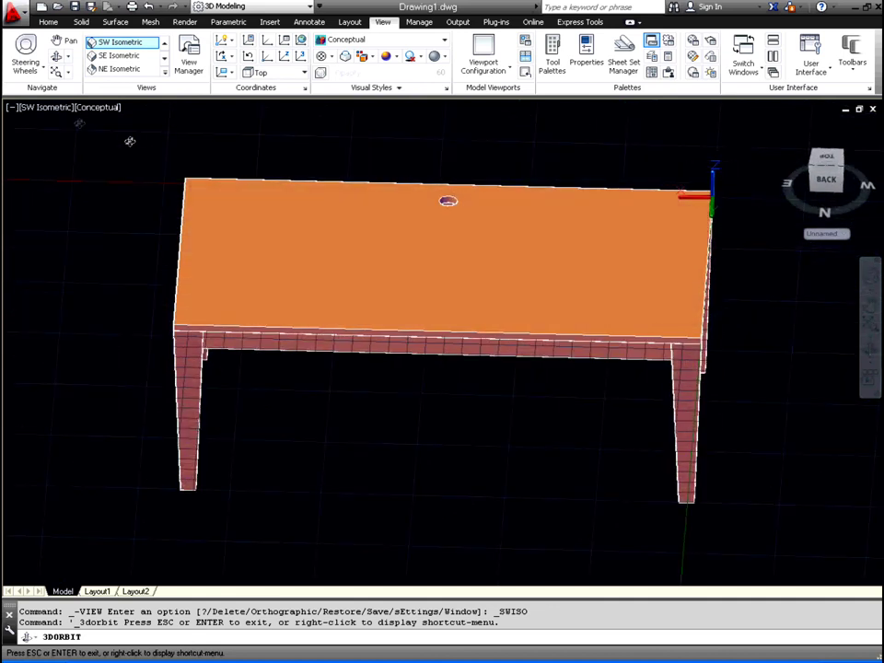
pyautogui.click(164, 44)
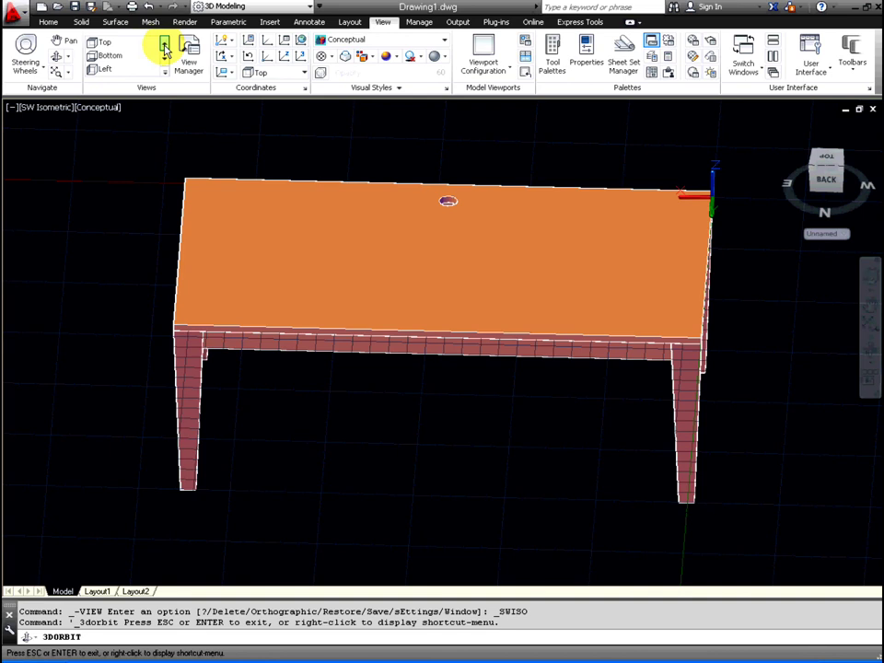
pyautogui.click(118, 42)
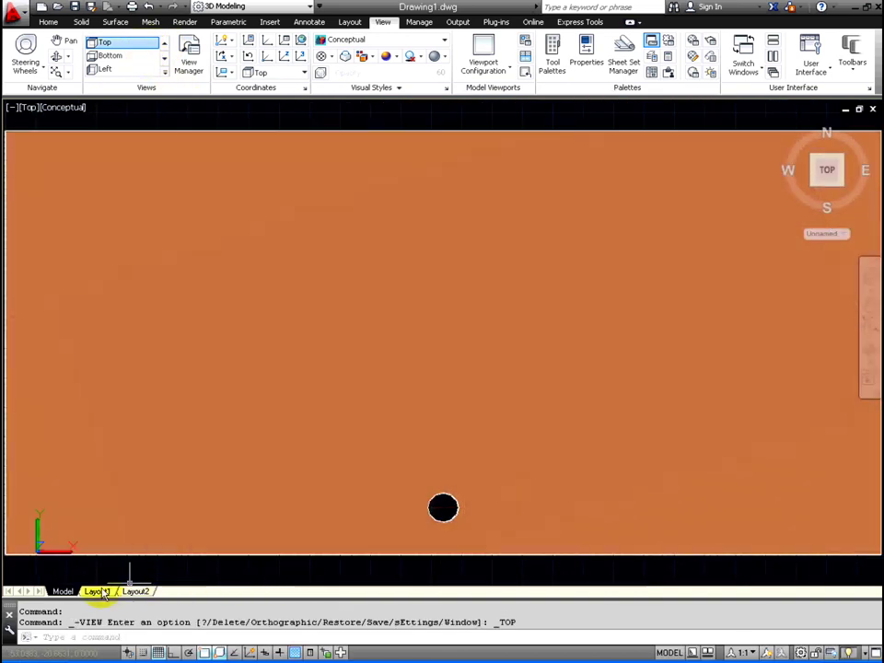
# Return to the Layout1 sheet with its four dimensioned table views.
pyautogui.click(97, 591)
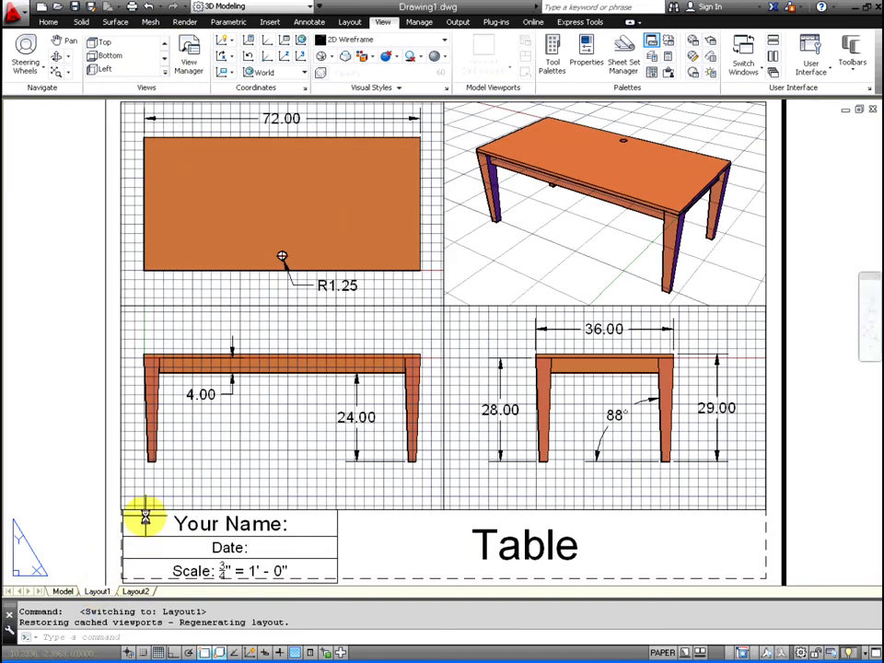